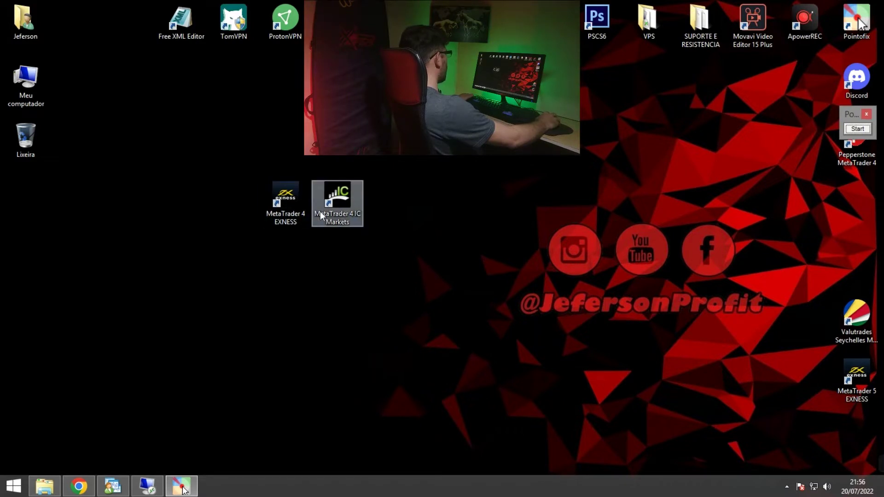
- Place the IC Markets and EXNESS MetaTrader 4 shortcuts below the Pepperstone MetaTrader 4 shortcut and switch to the Exness MetaTrader 4 terminal
left_click_drag(338, 204, 847, 201)
left_click_drag(284, 205, 857, 262)
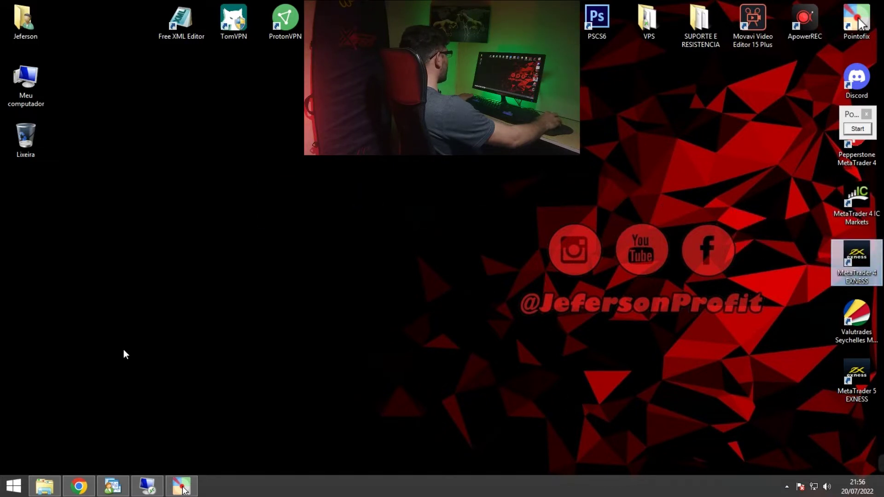
left_click(113, 486)
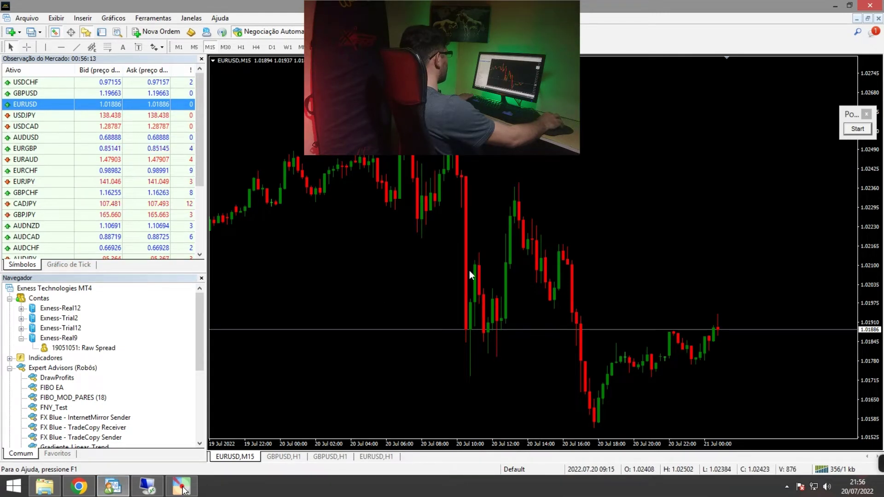
- Annotate the screen with a red arrow pointing at Arquivo, magnify that area, and end the annotation
left_click(861, 129)
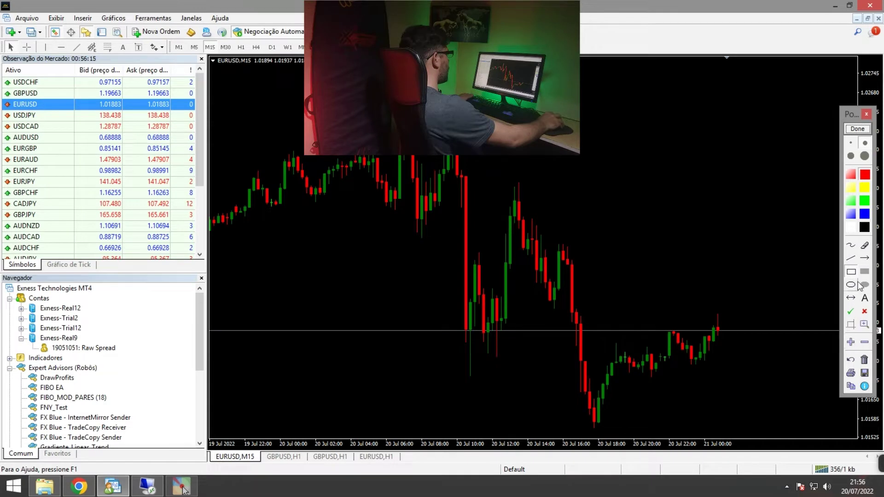
left_click(864, 259)
mouse_move(215, 144)
left_mouse_down()
mouse_move(145, 111)
mouse_move(40, 22)
left_mouse_up()
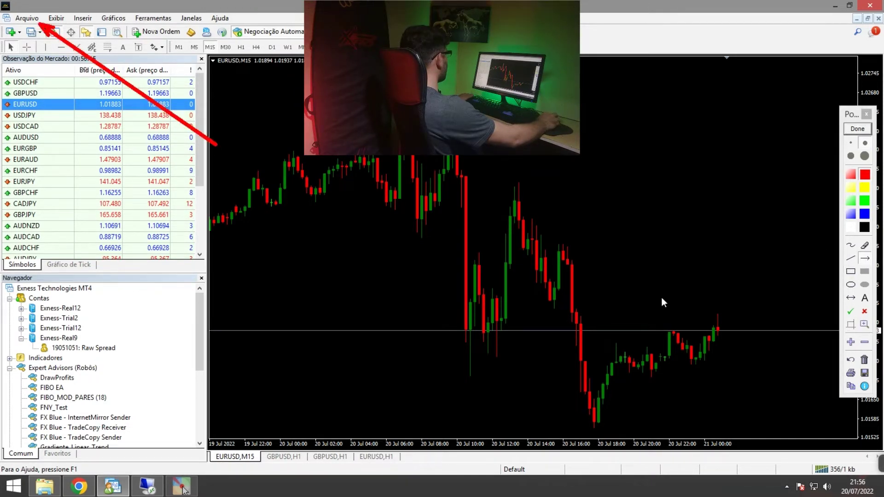
left_click(851, 342)
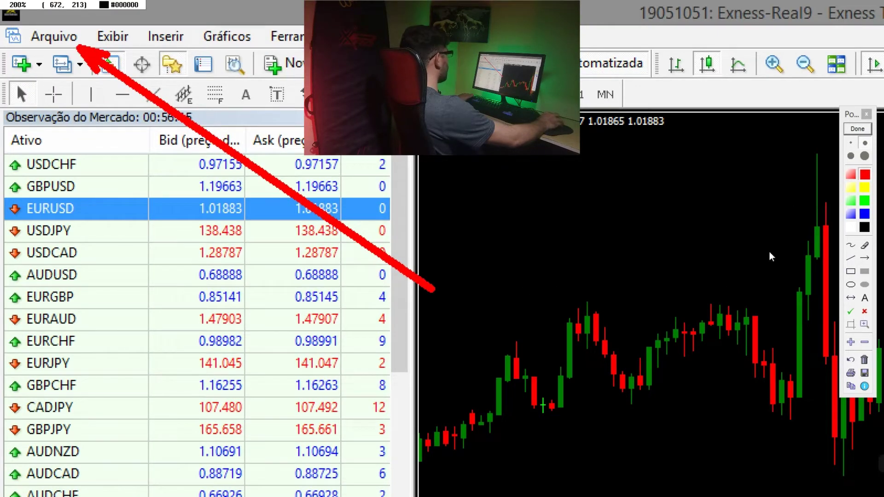
left_click(864, 342)
left_click(857, 129)
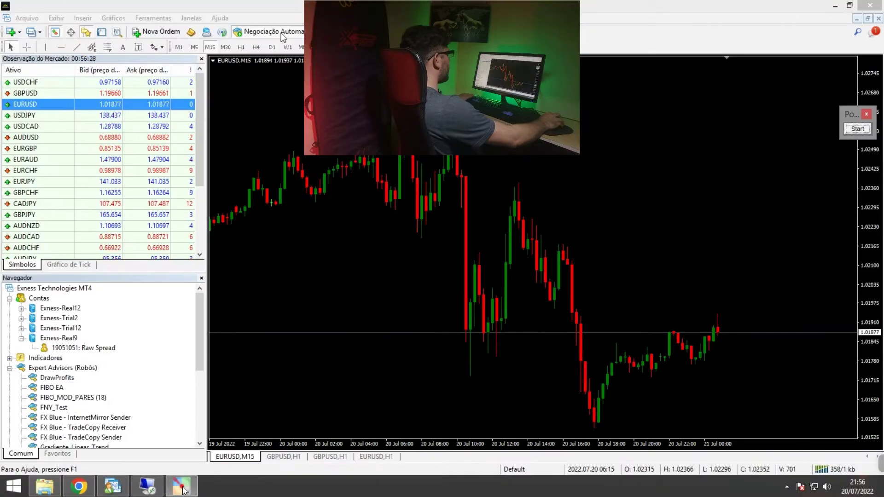
- Open the terminal's data folder and go to the Experts folder inside MQL4
left_click(25, 19)
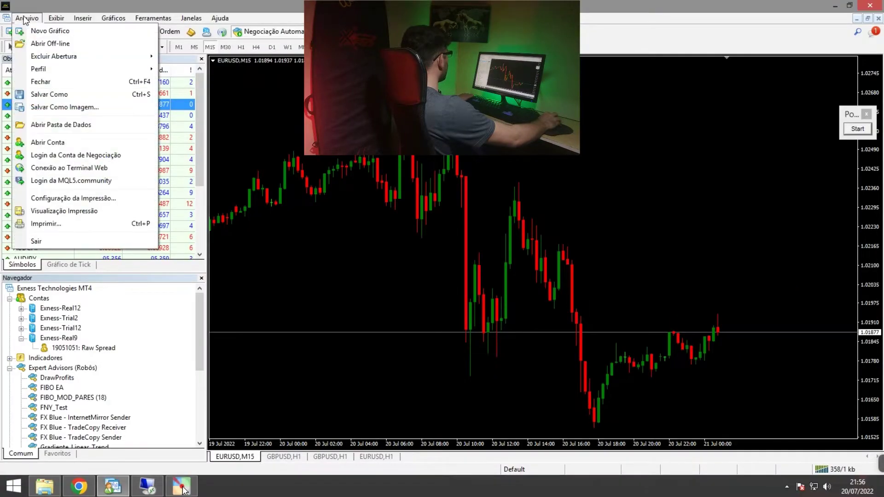
left_click(75, 128)
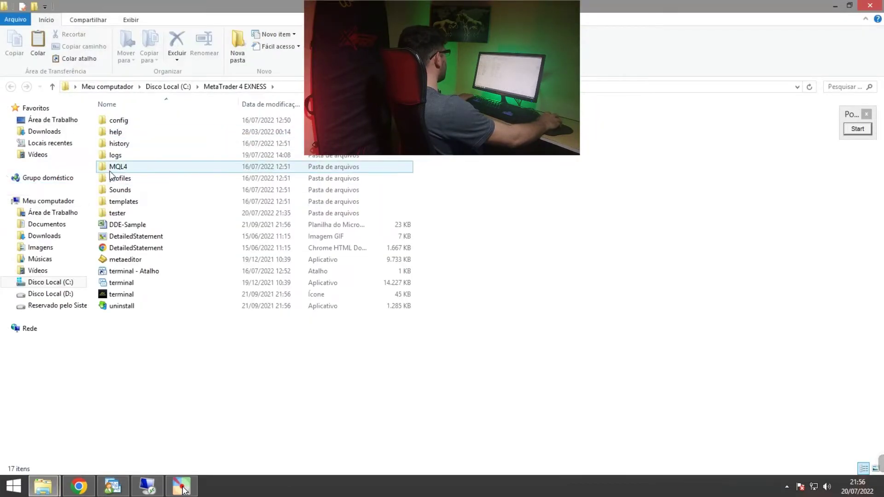
double_click(115, 170)
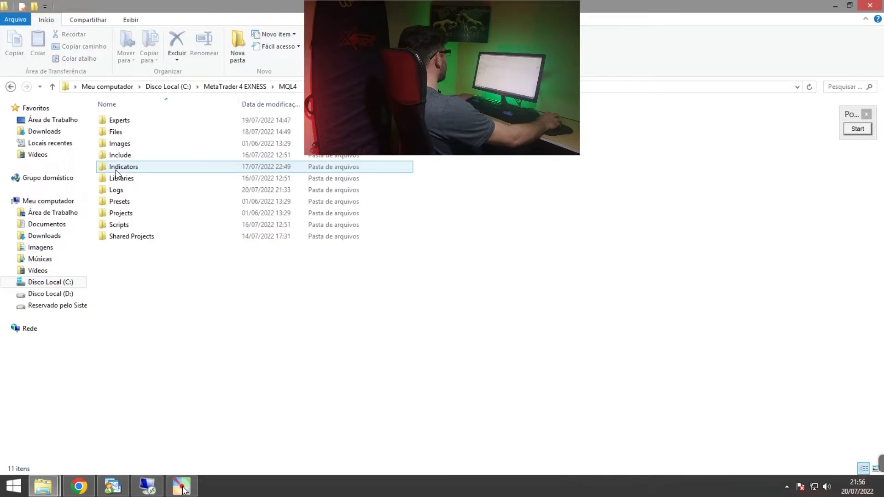
double_click(116, 120)
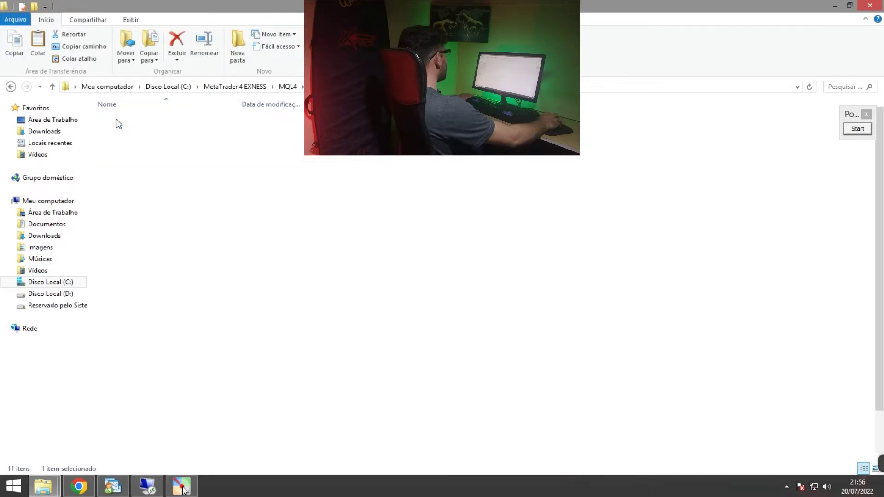
- Paste the copied Gradiente_Linear_Trend.ex4 into the Experts folder, replacing the existing file, and close the folder window
right_click(532, 196)
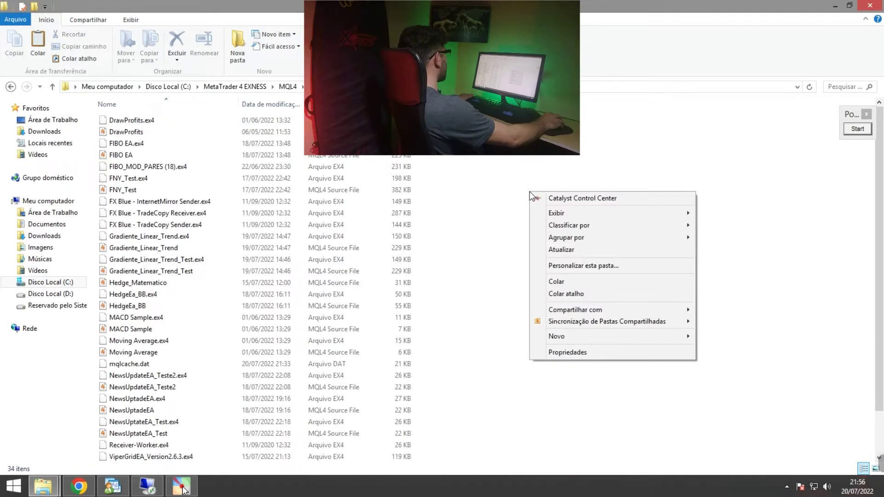
left_click(557, 284)
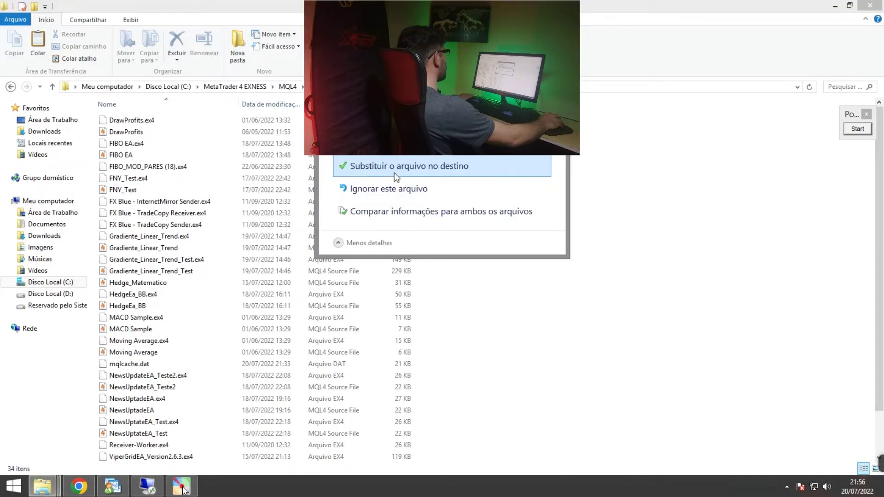
left_click(435, 170)
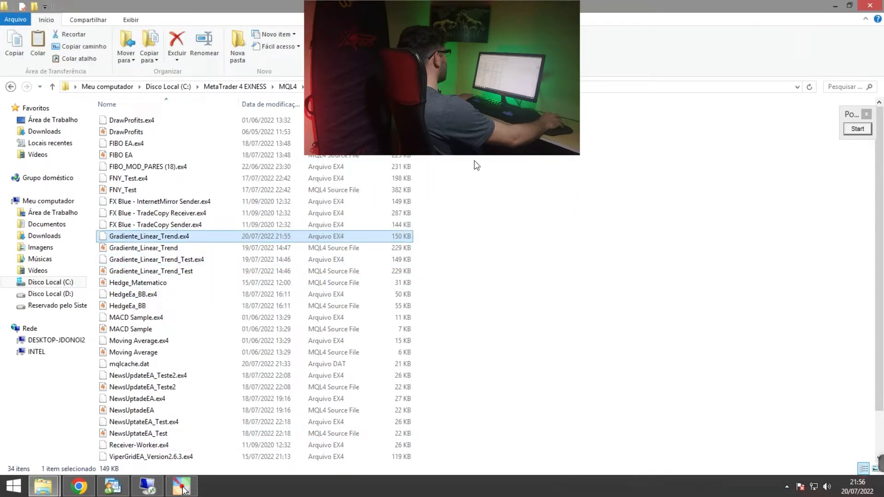
left_click(870, 5)
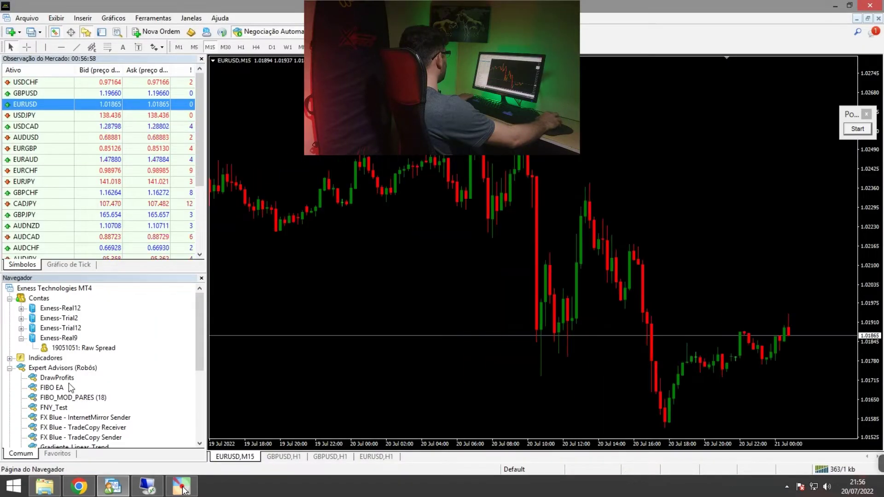
- Look through the Expert Advisors list, and close both the Navegador and Observação do Mercado panes
left_click(54, 379)
mouse_move(200, 331)
left_mouse_down()
mouse_move(197, 350)
mouse_move(202, 343)
left_mouse_up()
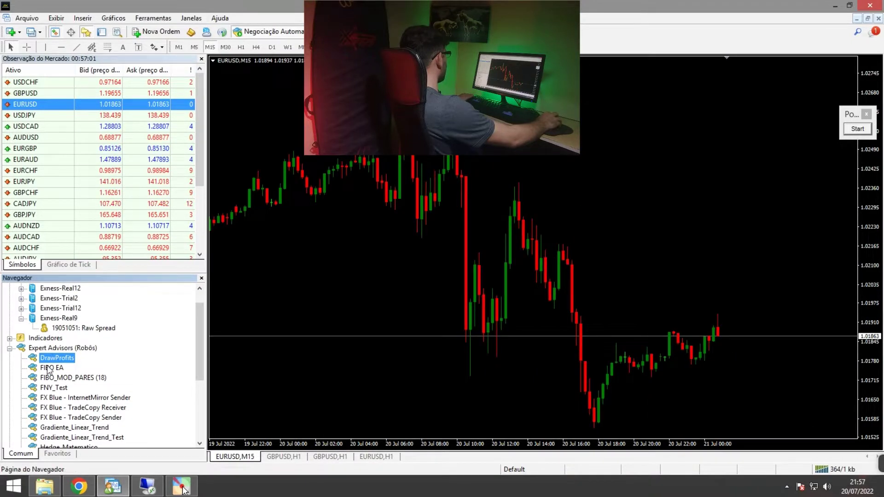
left_click(202, 278)
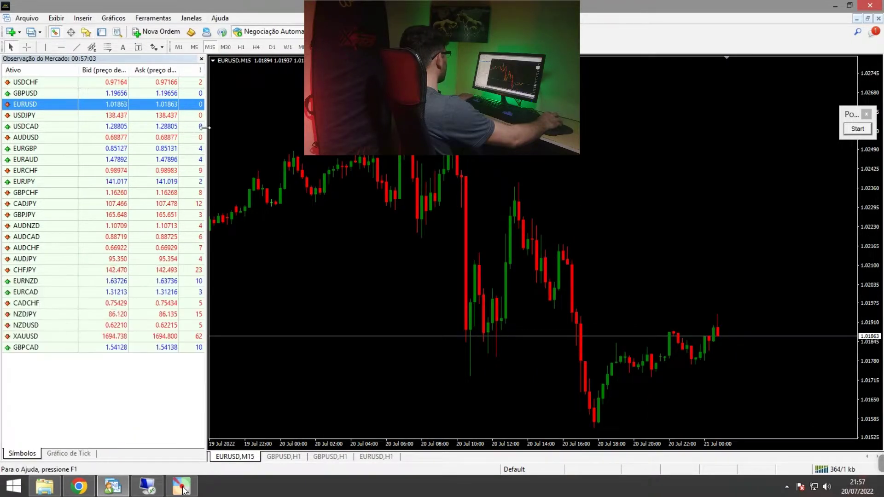
left_click(200, 59)
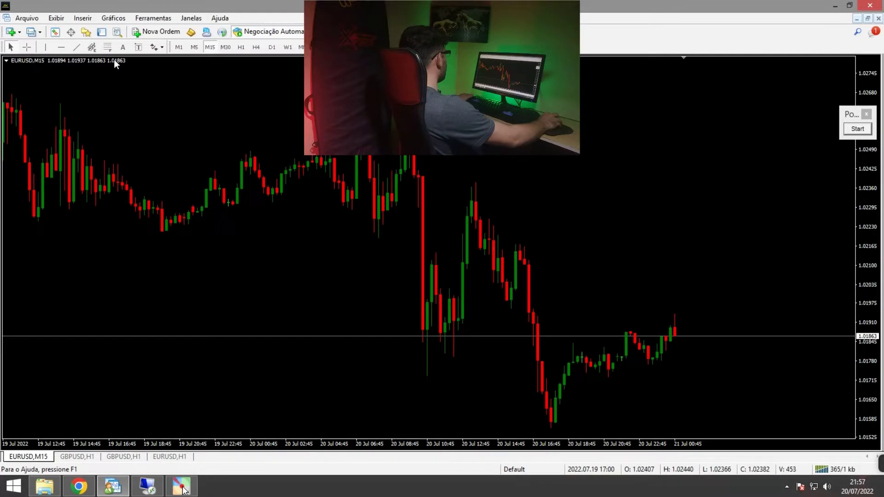
- Annotate the screen with a red arrow pointing at the Navegador toggle, magnify that area, and end the annotation
left_click(857, 128)
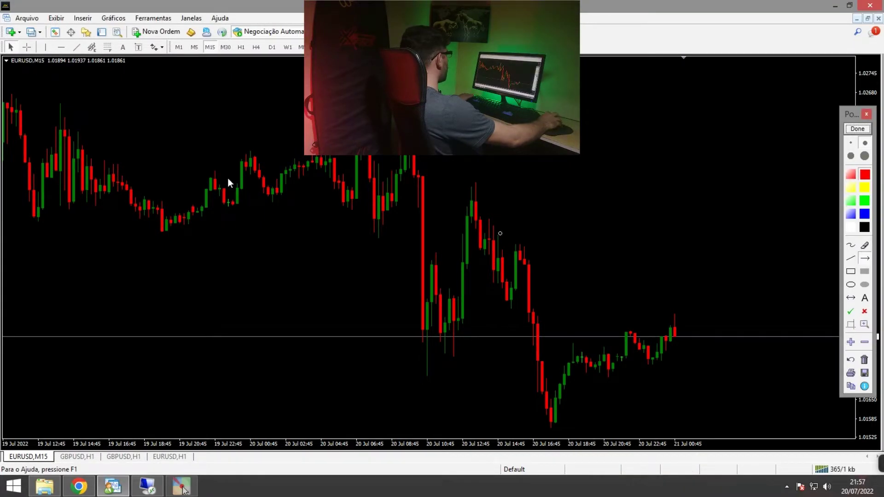
left_click_drag(94, 46, 90, 39)
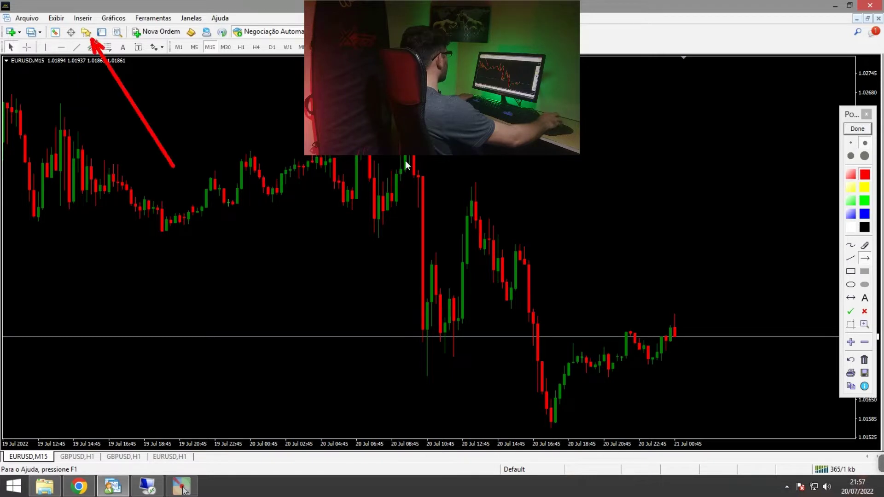
left_click(865, 324)
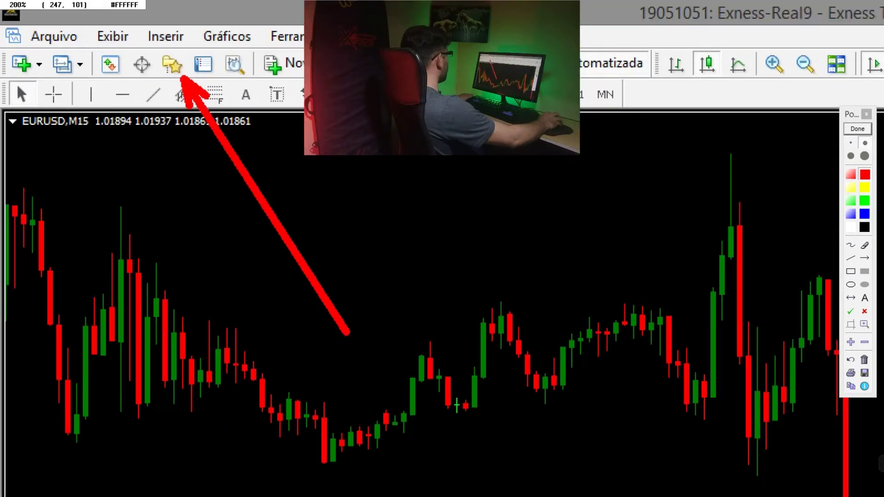
key("Escape")
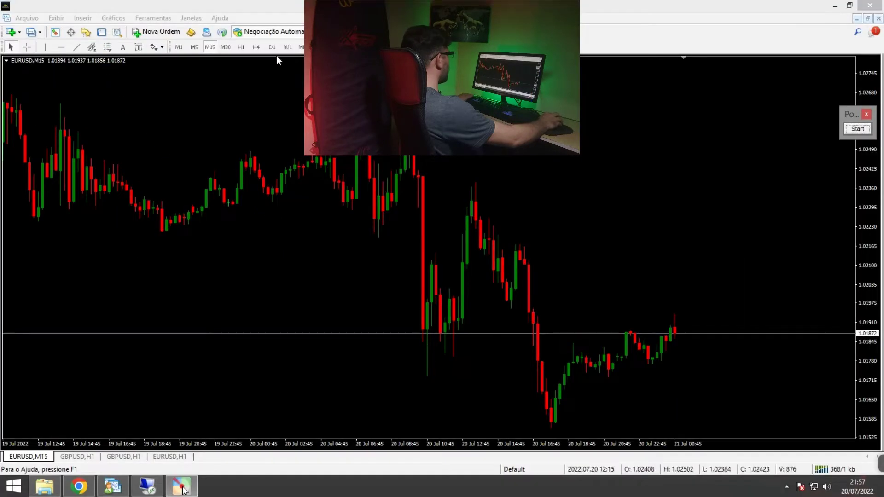
- Show the Navegador pane again, refresh its Expert Advisors list, and select Gradiente_Linear_Trend
left_click(86, 32)
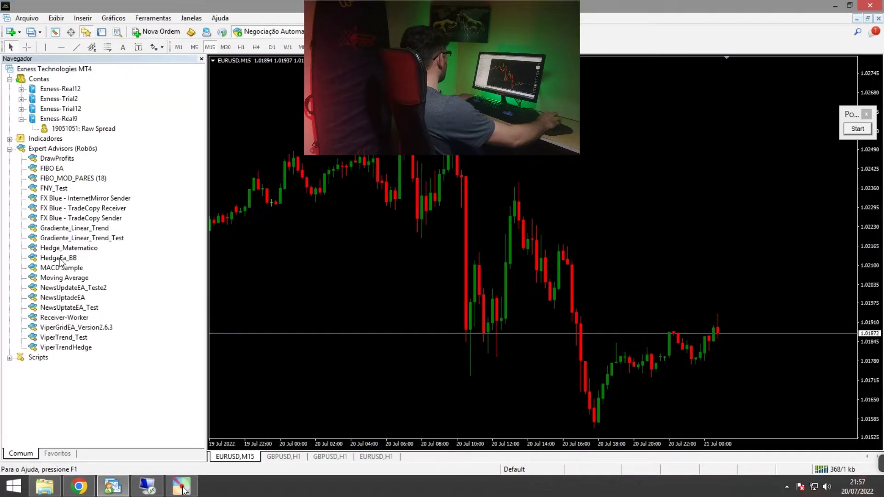
left_click(10, 149)
left_click(10, 149)
right_click(56, 220)
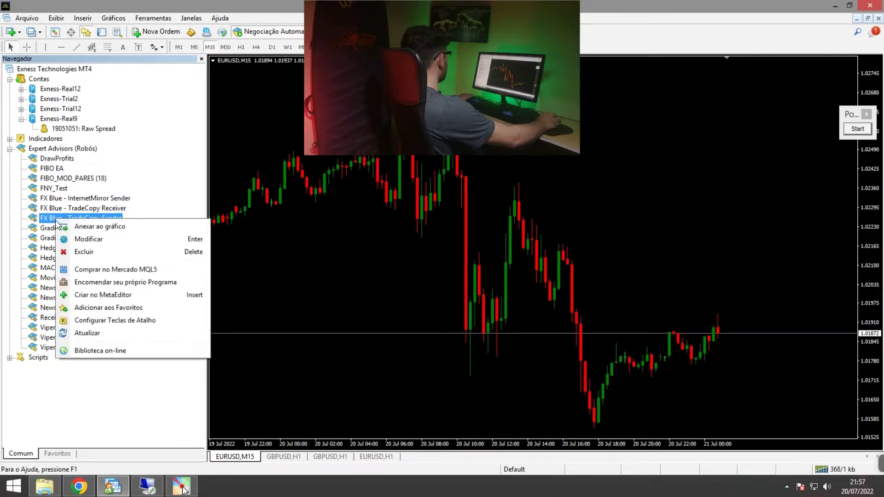
left_click(91, 335)
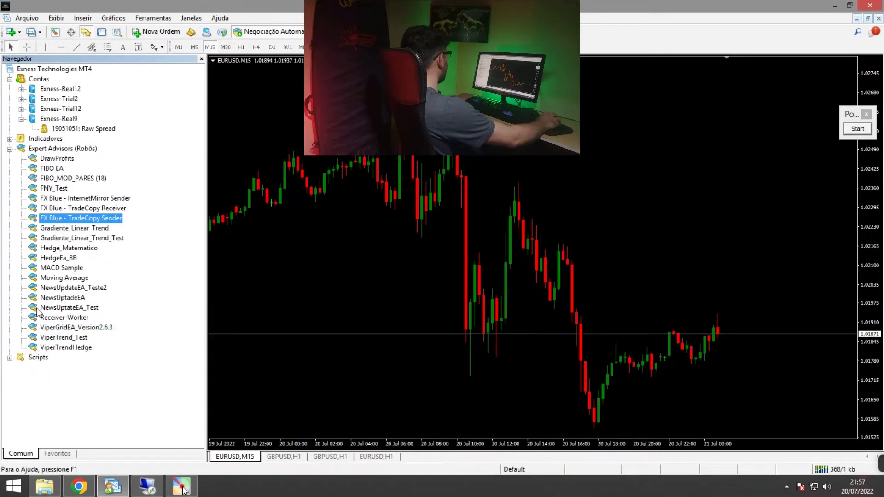
left_click(67, 229)
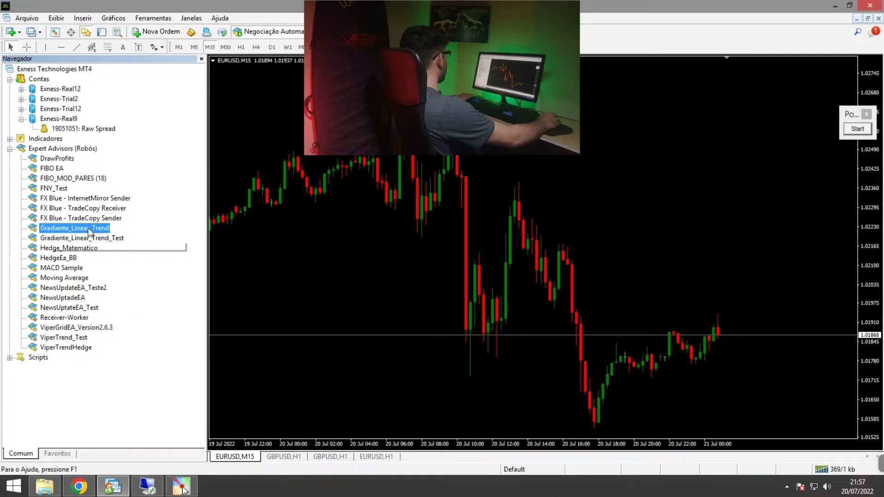
- Annotate the screen with a red arrow pointing at the Gradiente_Linear_Trend expert, magnify the list, and end the annotation
left_click(858, 129)
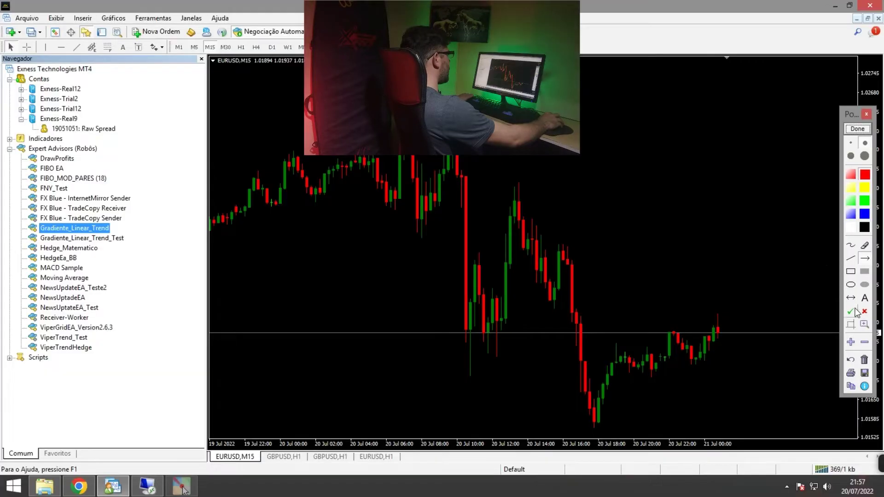
mouse_move(350, 110)
left_mouse_down()
mouse_move(180, 185)
mouse_move(115, 227)
left_mouse_up()
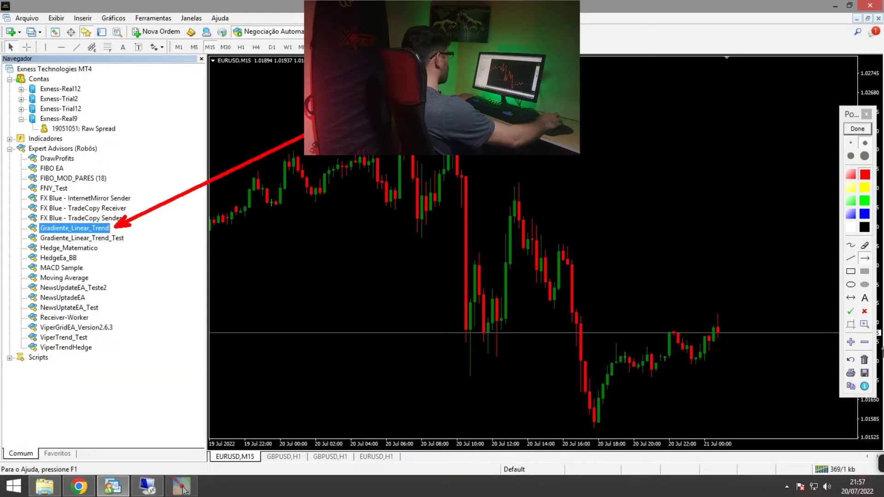
left_click(851, 343)
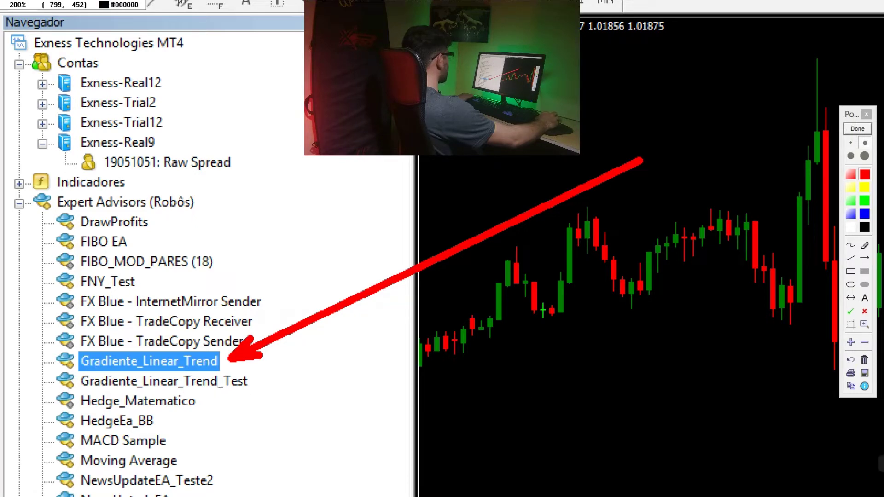
key("Escape")
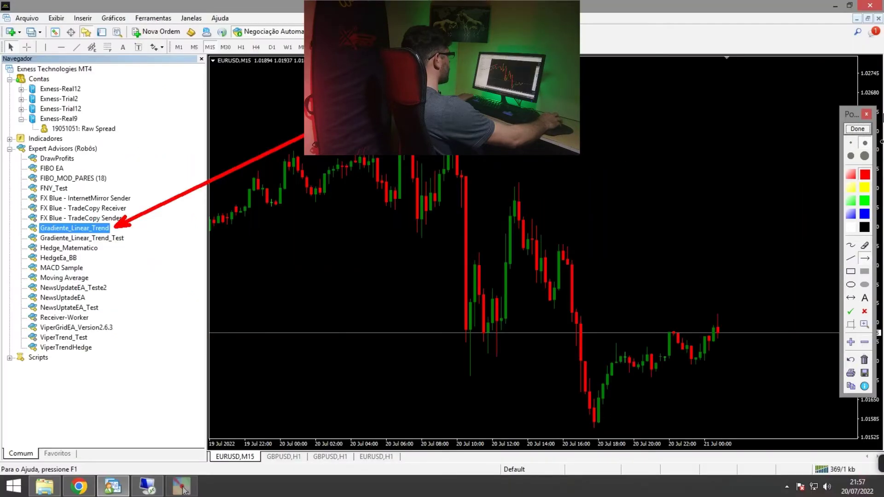
left_click(858, 129)
- Switch to the Facebook page in Chrome, review the Gradiente_Linear_Trend post, and expand its 20 further comments
left_click(78, 489)
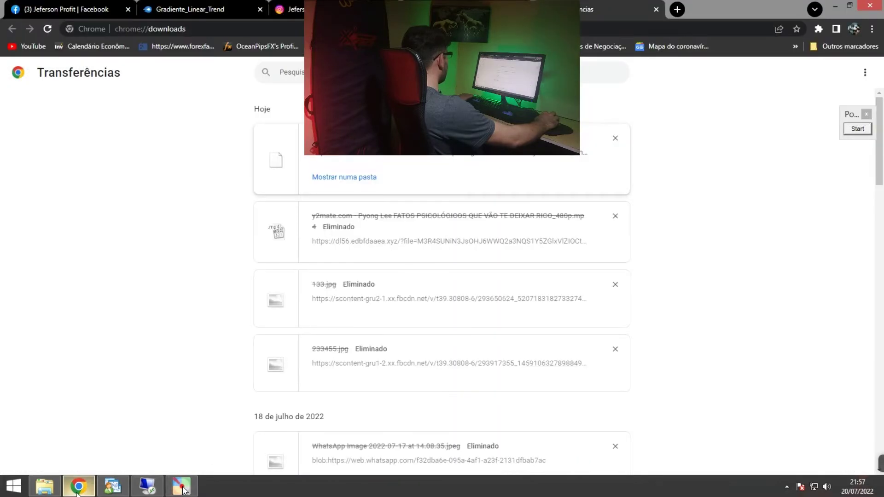
left_click(65, 8)
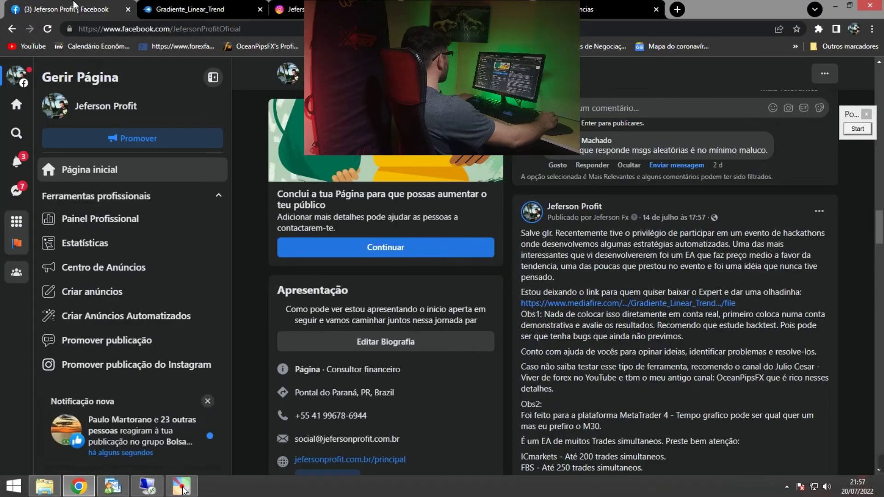
scroll(705, 271, "down", 3)
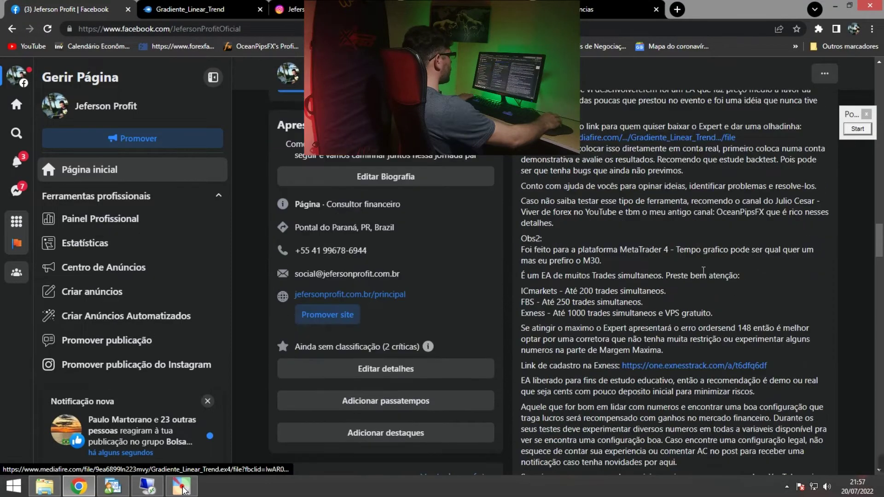
scroll(705, 271, "down", 5)
scroll(701, 280, "down", 4)
scroll(632, 315, "down", 2)
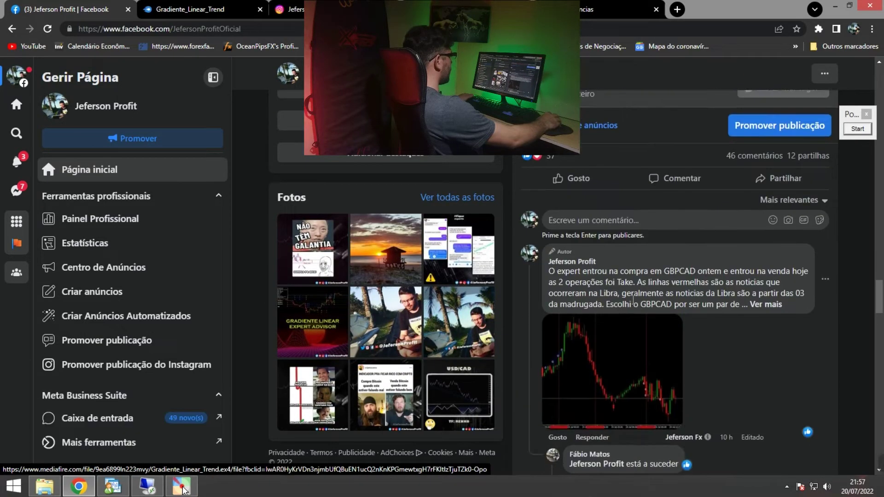
scroll(700, 291, "down", 5)
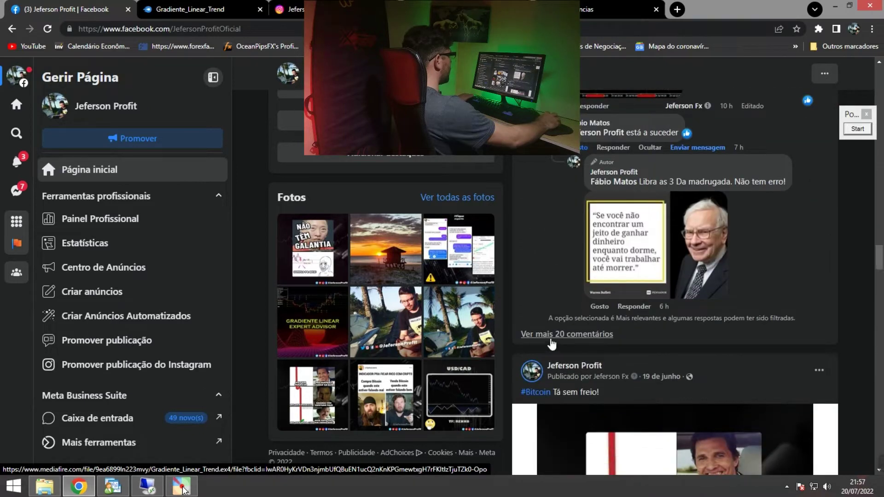
left_click(555, 336)
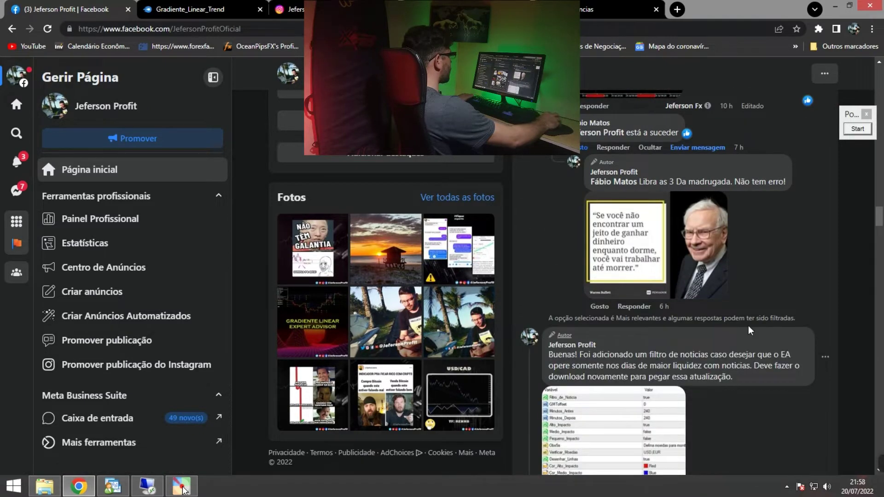
- Examine the post's author comments for the setfiles folder, instruction manual, and volatility indicator links
scroll(720, 331, "down", 2)
scroll(719, 331, "down", 4)
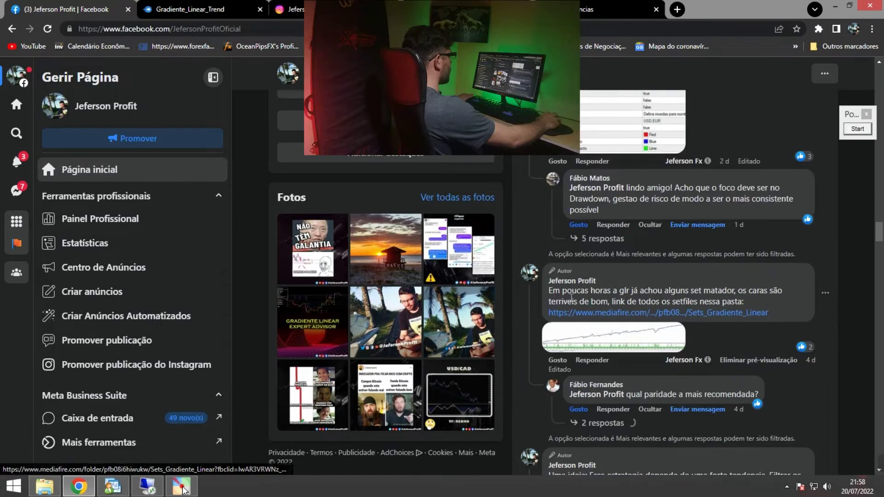
scroll(597, 299, "down", 5)
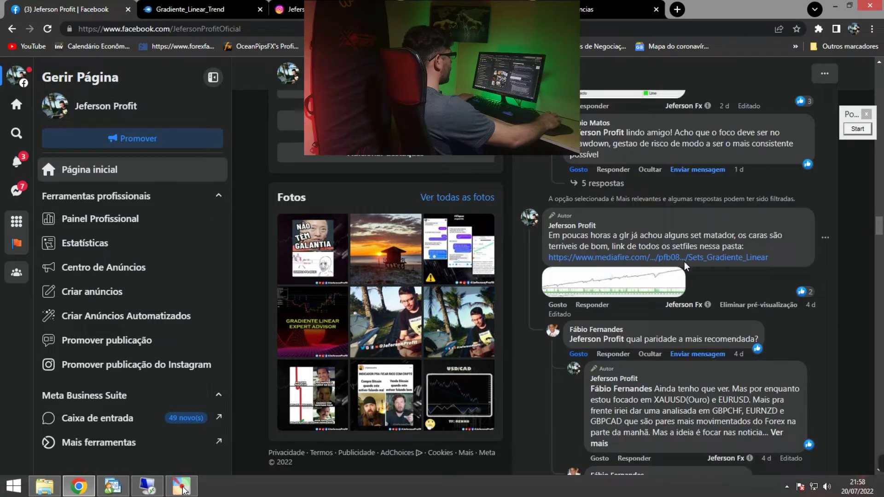
scroll(683, 261, "down", 5)
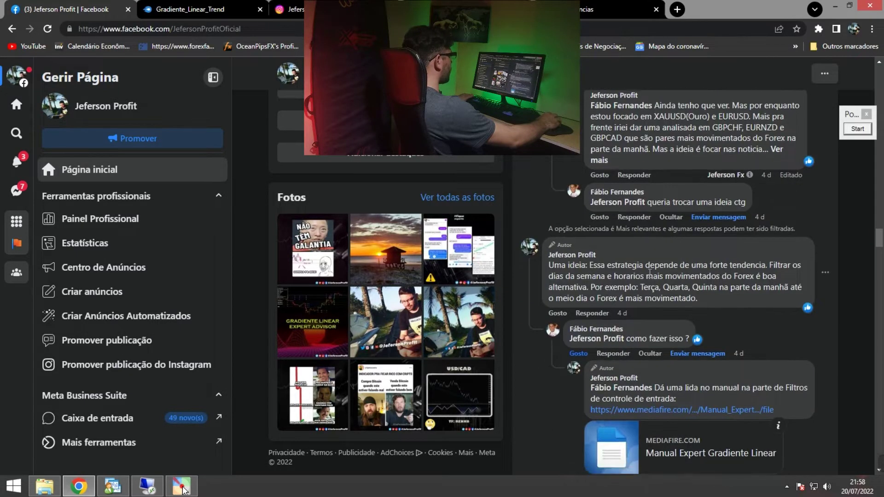
scroll(651, 277, "down", 1)
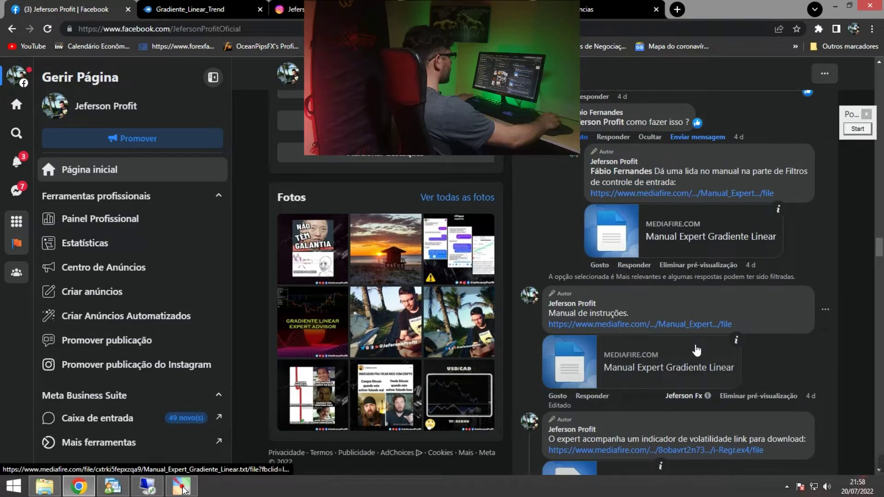
scroll(633, 259, "down", 2)
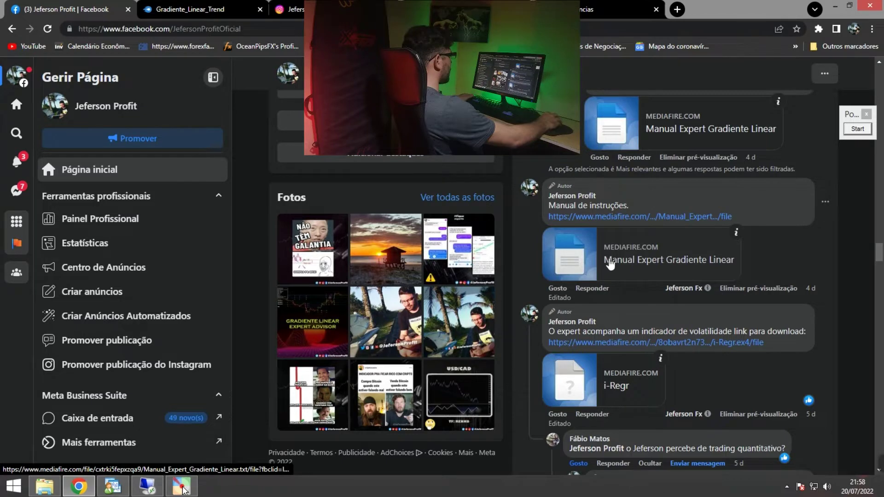
scroll(667, 281, "down", 1)
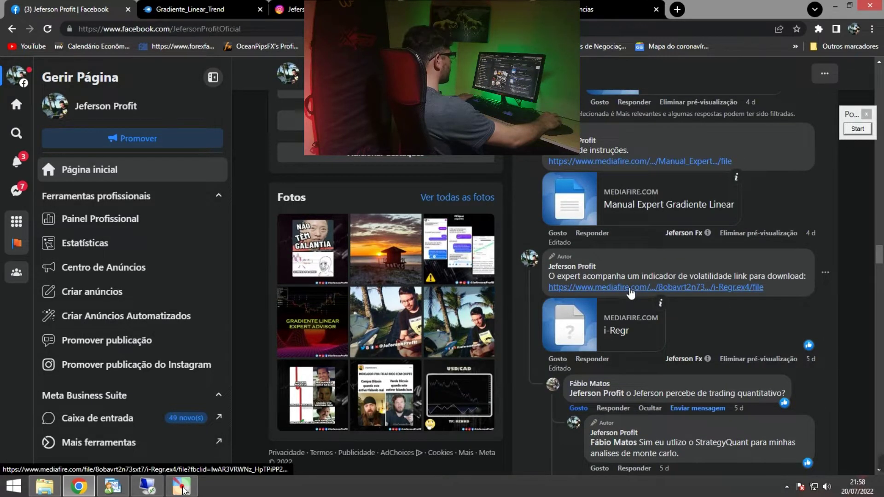
- Download i-Regr.ex4 from the MediaFire link in the comment and close the advertising window
left_click(613, 289)
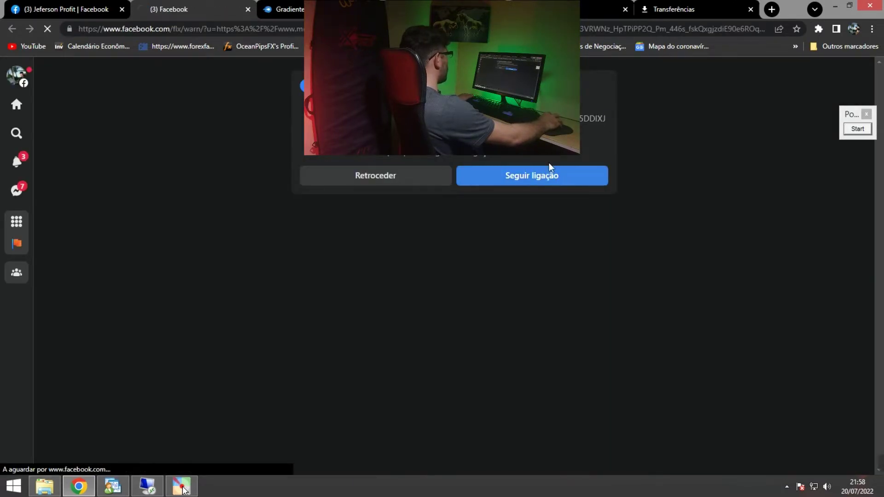
left_click(446, 174)
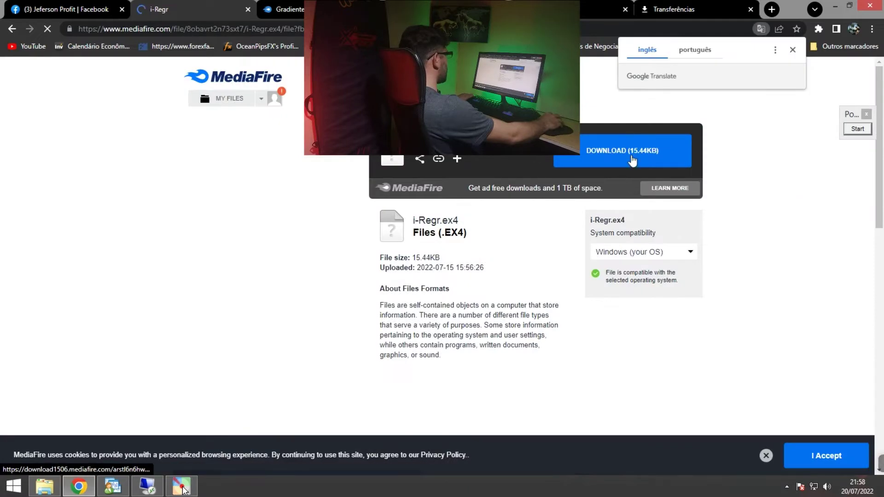
left_click(592, 164)
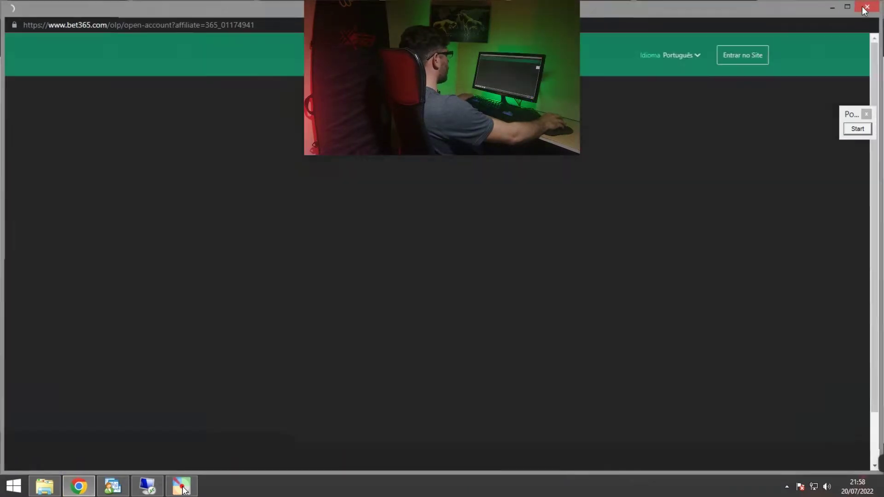
left_click(866, 8)
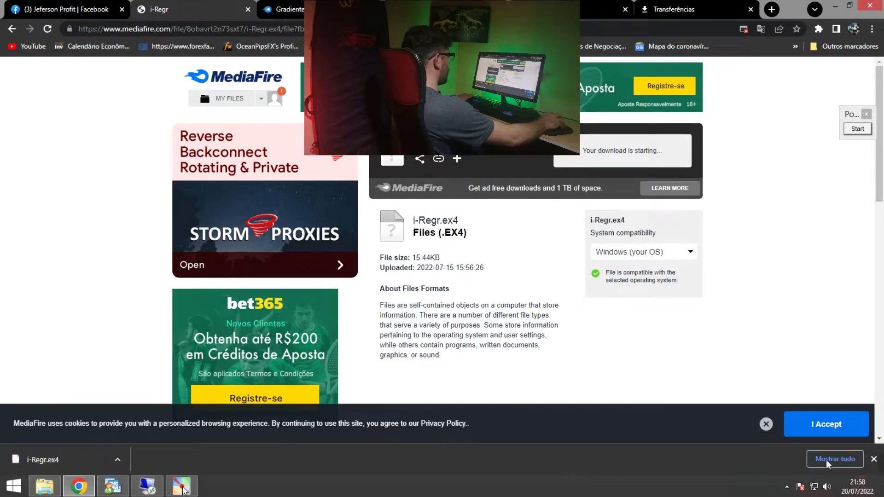
- Locate the downloaded i-Regr.ex4 in its Downloads folder and copy the file
left_click(826, 461)
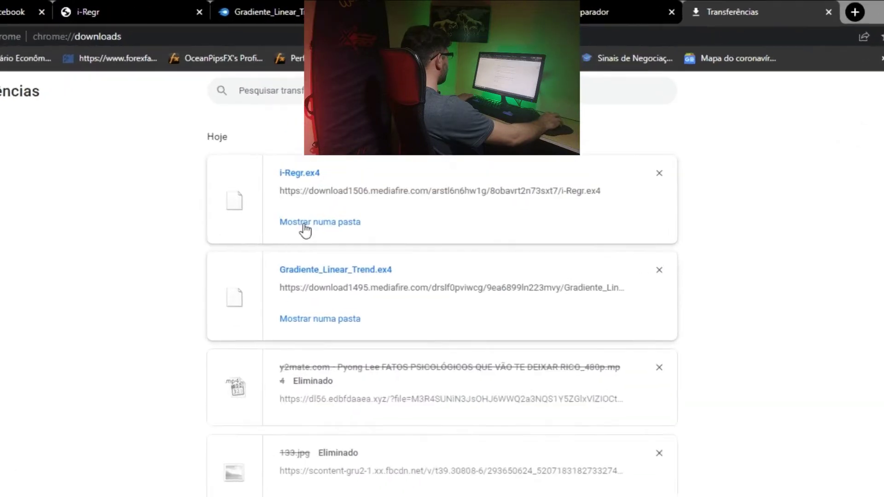
left_click(271, 266)
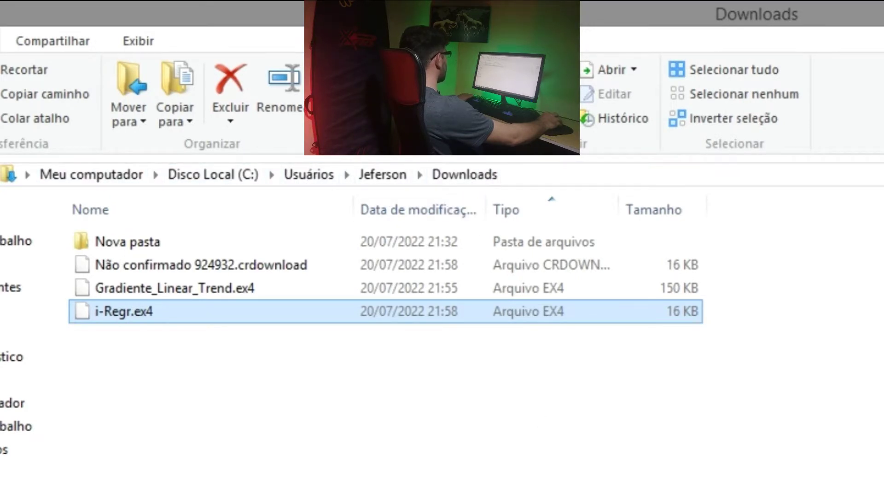
right_click(151, 315)
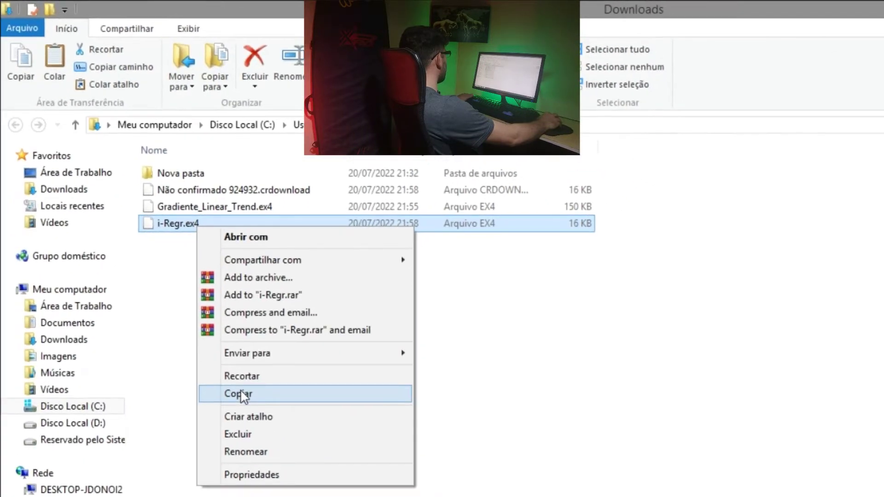
left_click(243, 395)
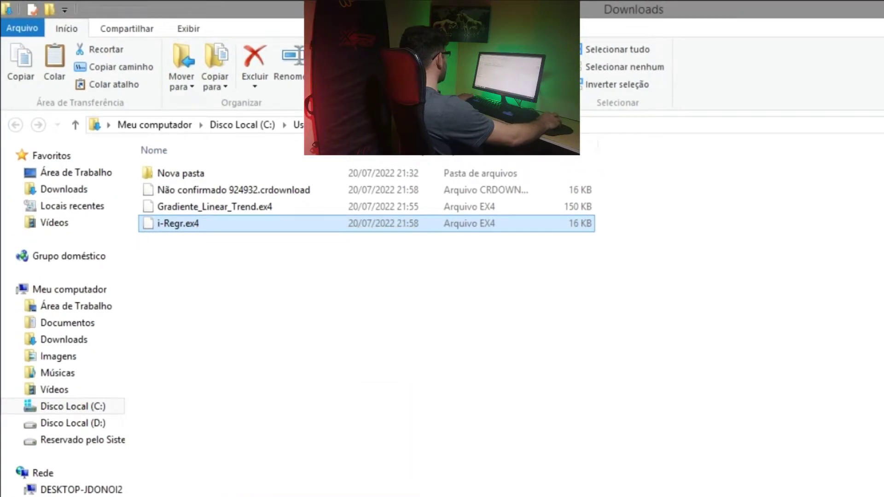
- Switch to MetaTrader 4, open its data folder, and go to the Indicators folder inside MQL4
key("alt+Tab")
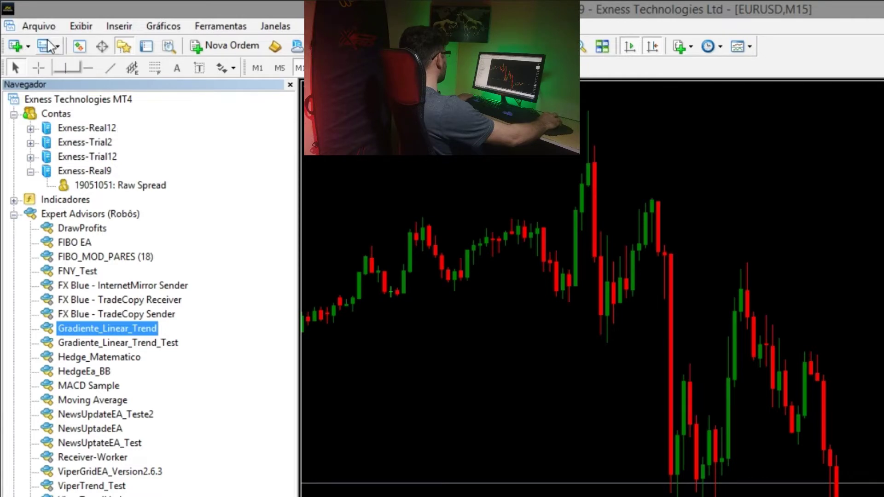
left_click(39, 26)
left_click(88, 180)
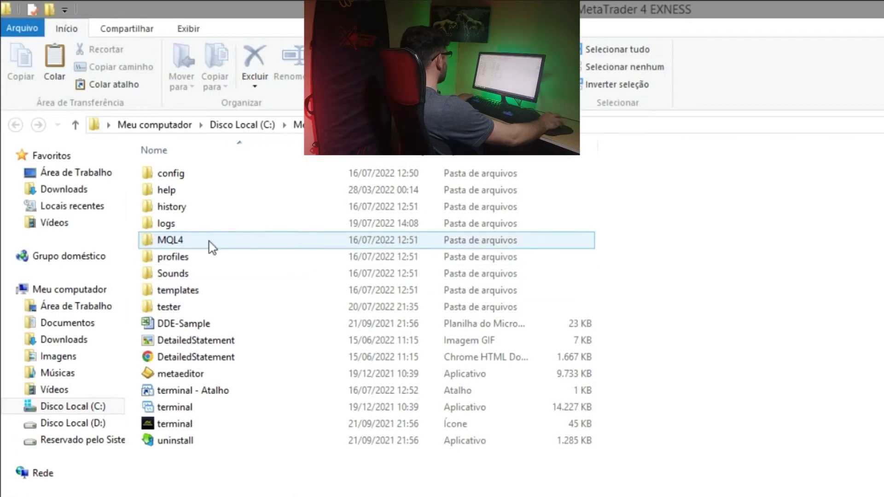
double_click(178, 241)
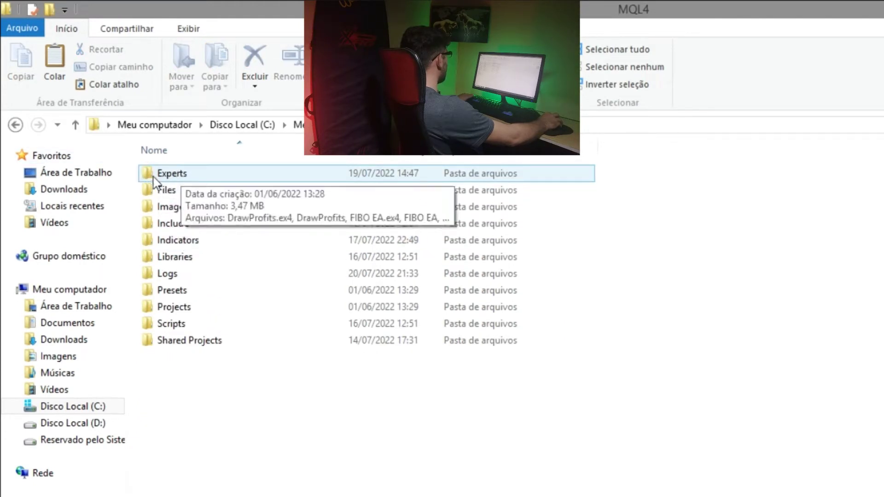
double_click(196, 241)
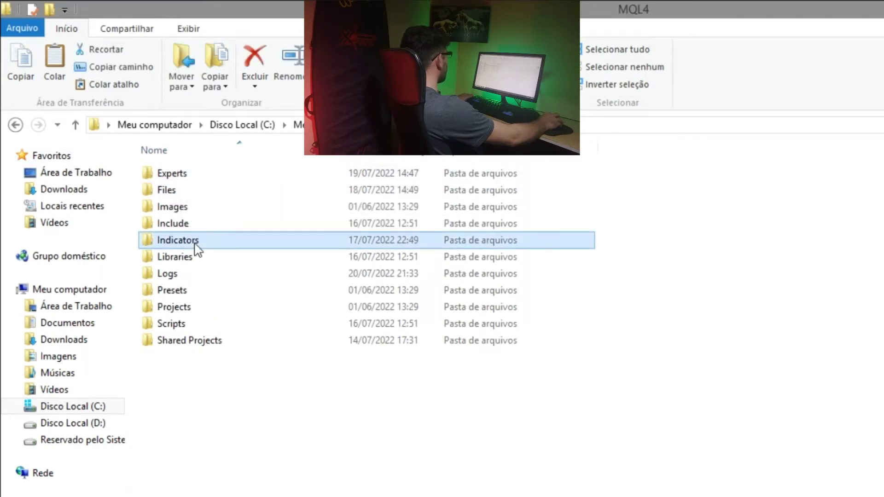
- Paste i-Regr.ex4 into the Indicators folder, replacing the existing file
right_click(739, 336)
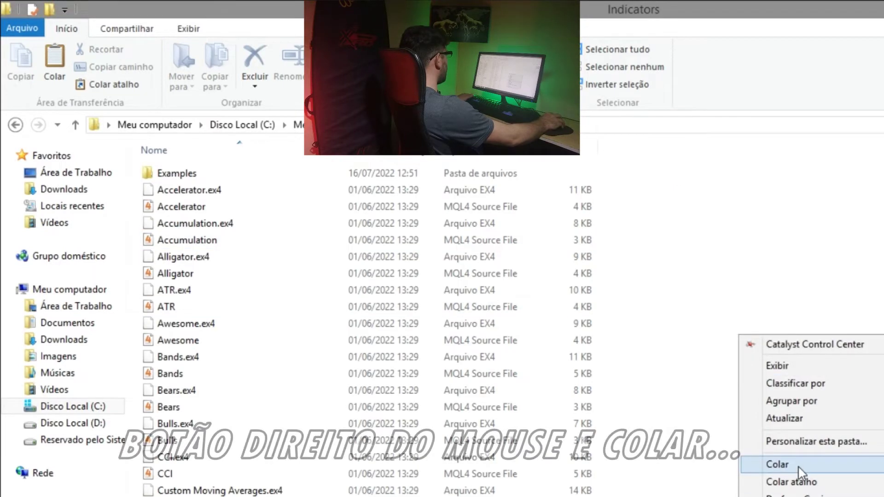
left_click(800, 469)
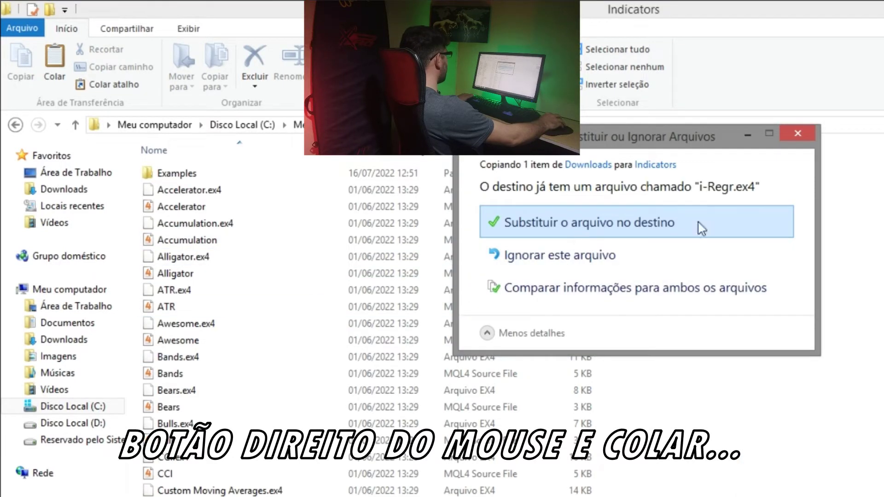
left_click(524, 232)
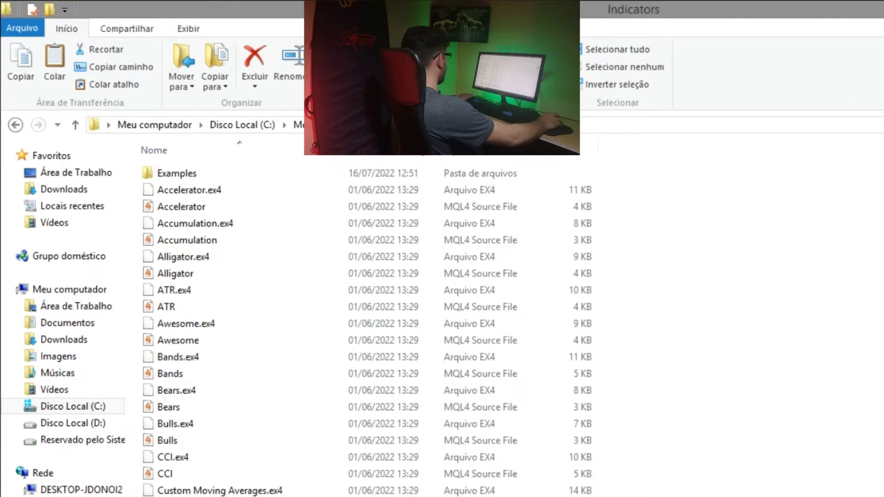
- Switch back to MetaTrader 4, refresh the Navegador, and check the Indicadores list for i-Regr, collapsing it again
key("alt+Tab")
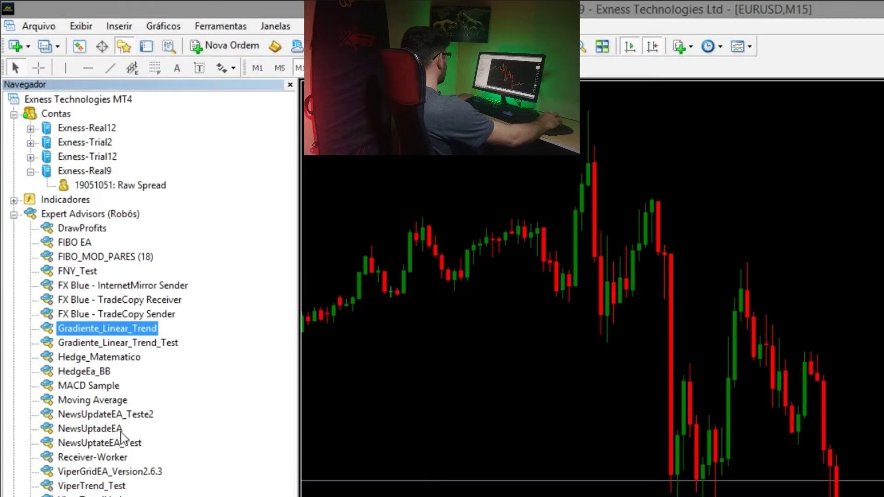
right_click(77, 260)
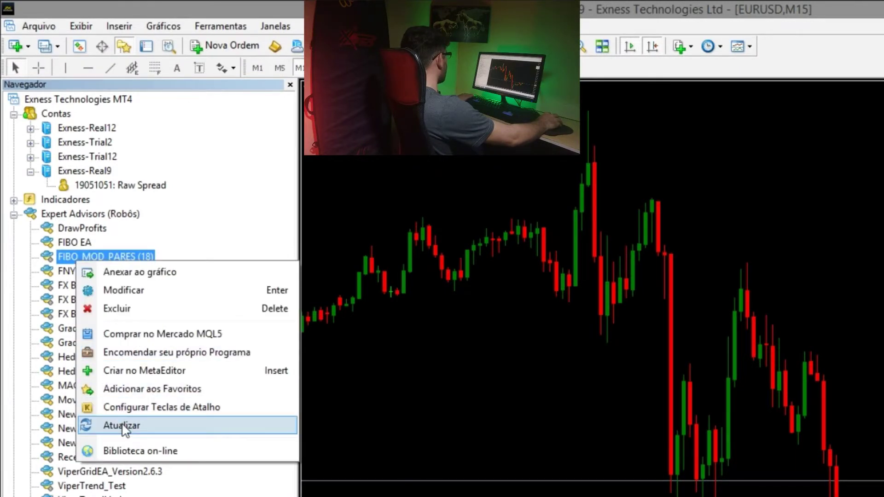
left_click(92, 426)
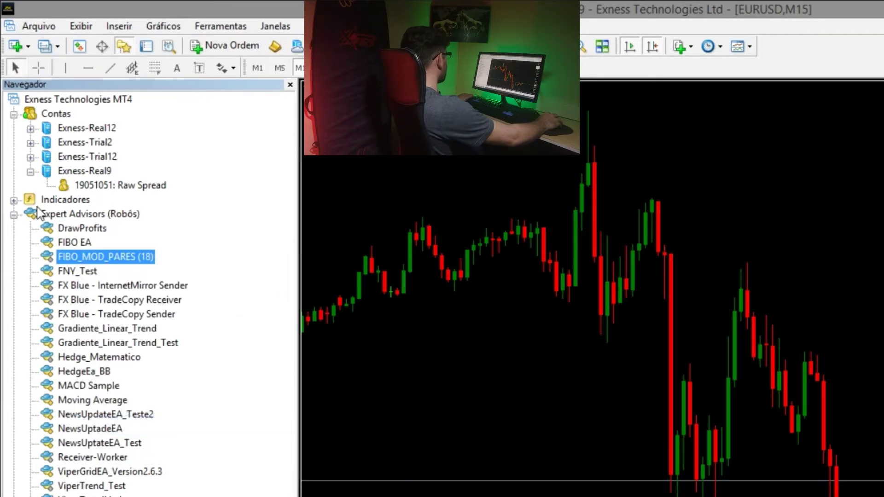
double_click(68, 201)
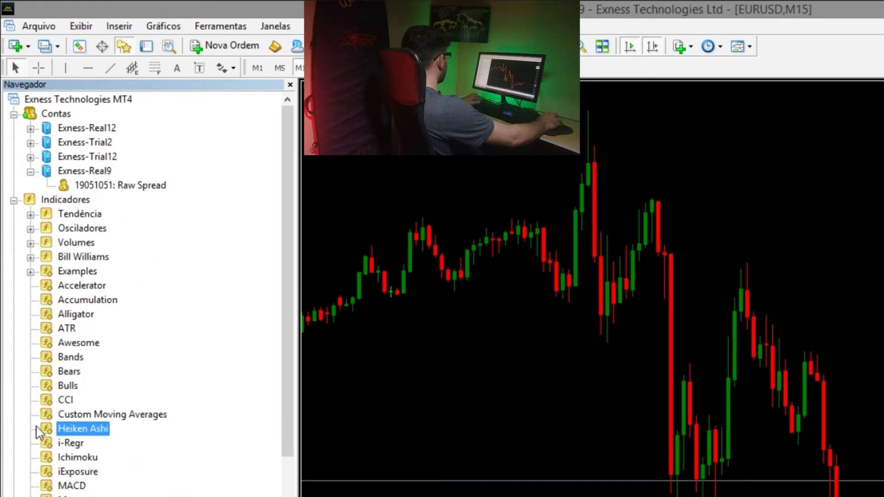
left_click(14, 201)
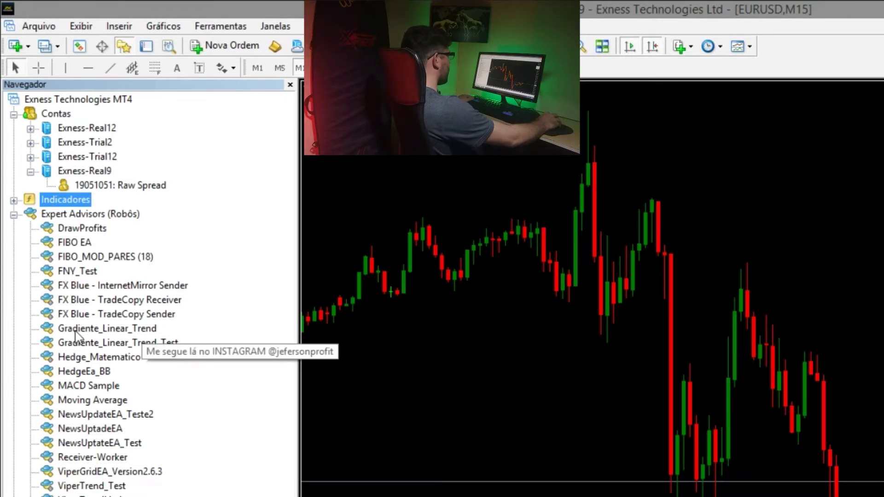
- Attach the Gradiente_Linear_Trend expert to the EURUSD,M15 chart with Permitir importar DLL turned off
left_click_drag(75, 332, 192, 327)
left_click_drag(122, 327, 165, 329)
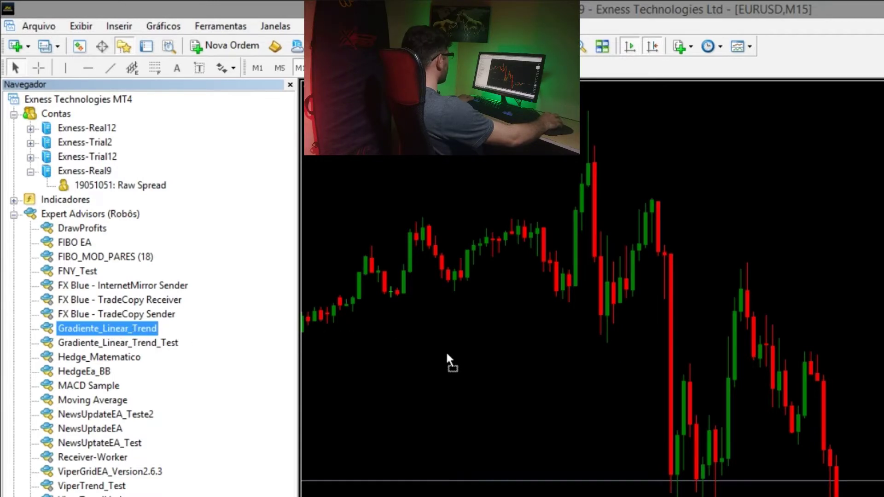
left_click_drag(432, 354, 452, 352)
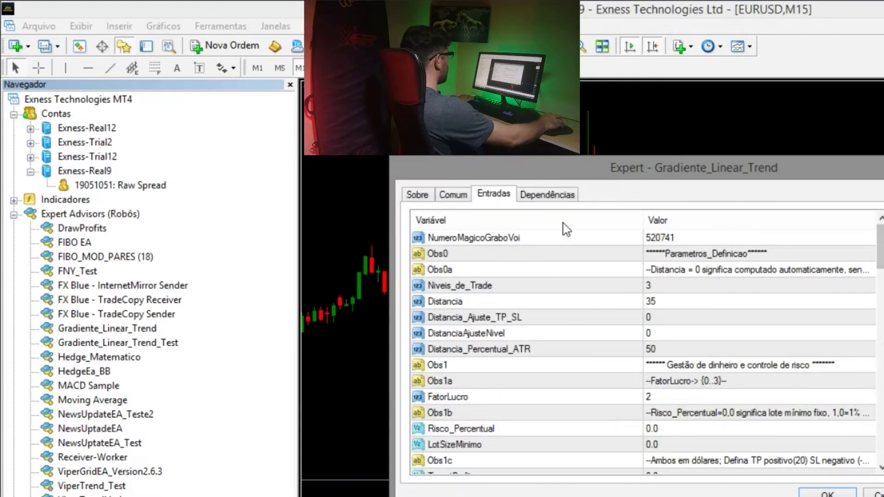
left_click(461, 198)
left_click(658, 239)
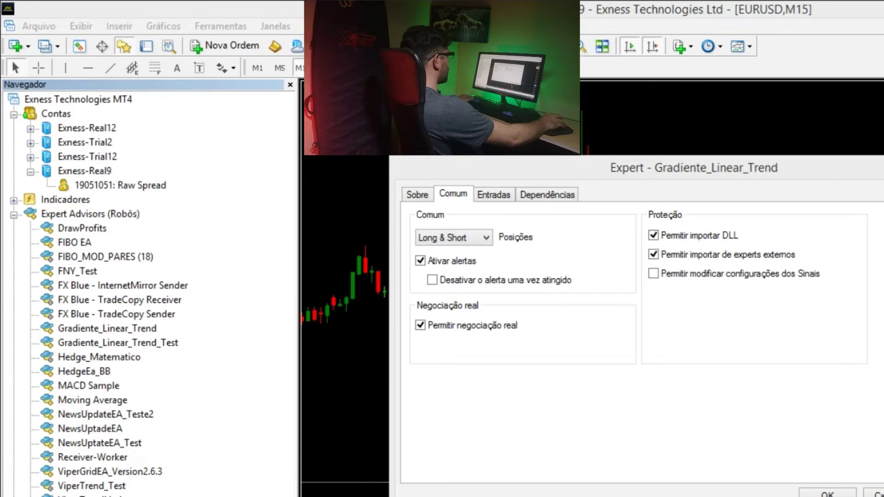
left_click(653, 236)
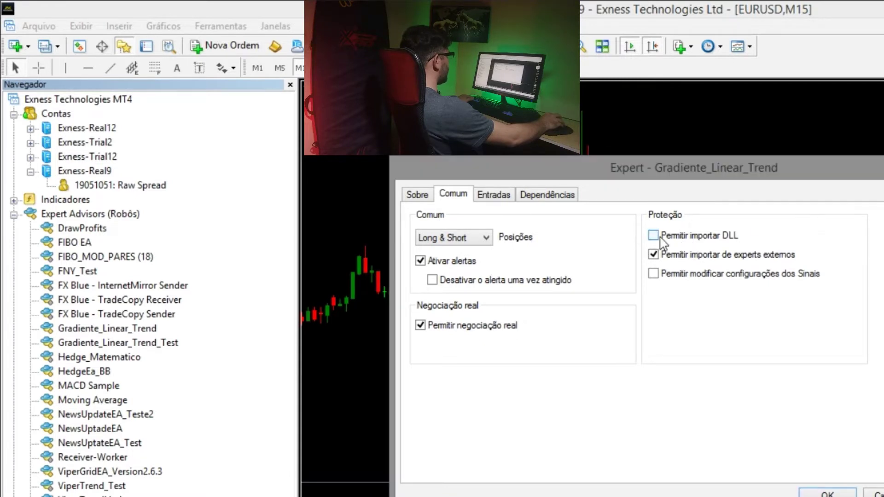
left_click(836, 493)
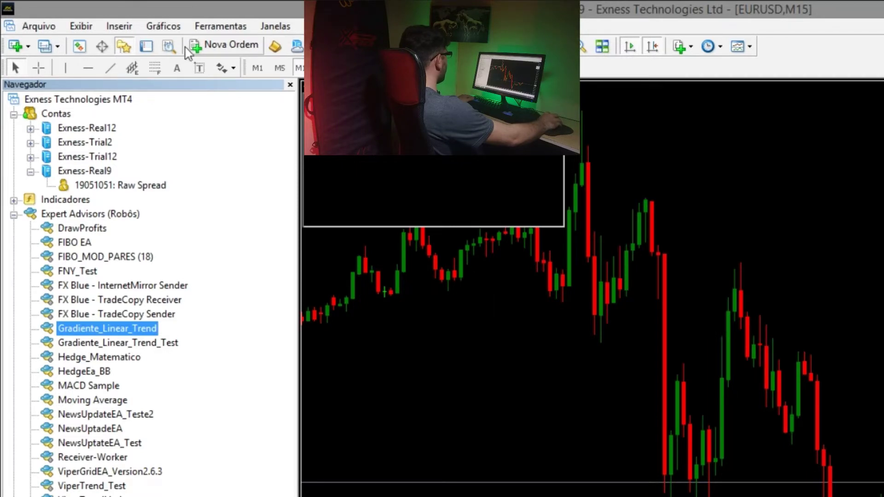
- View the Expert Advisors settings in the terminal options, then dismiss the DLL alert and close the options unchanged
left_click(219, 26)
left_click(226, 134)
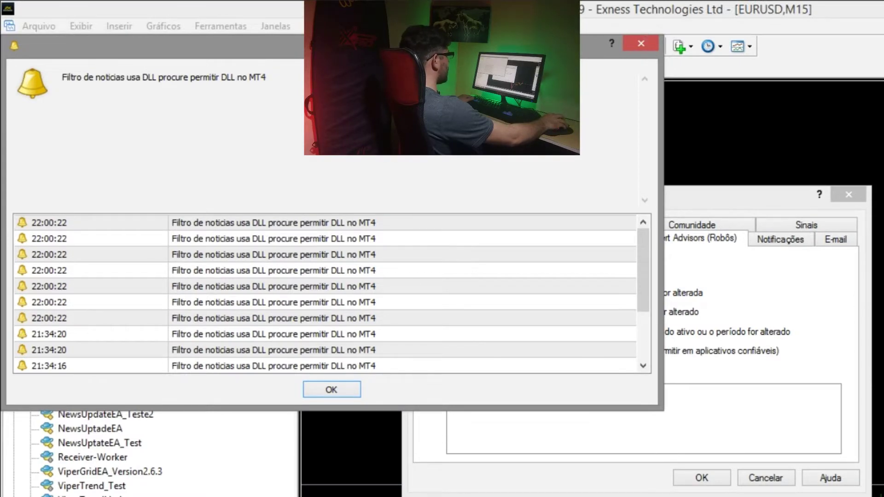
left_click(642, 44)
left_click(852, 193)
- Remove the Gradiente_Linear_Trend expert from the EURUSD,M15 chart
right_click(620, 132)
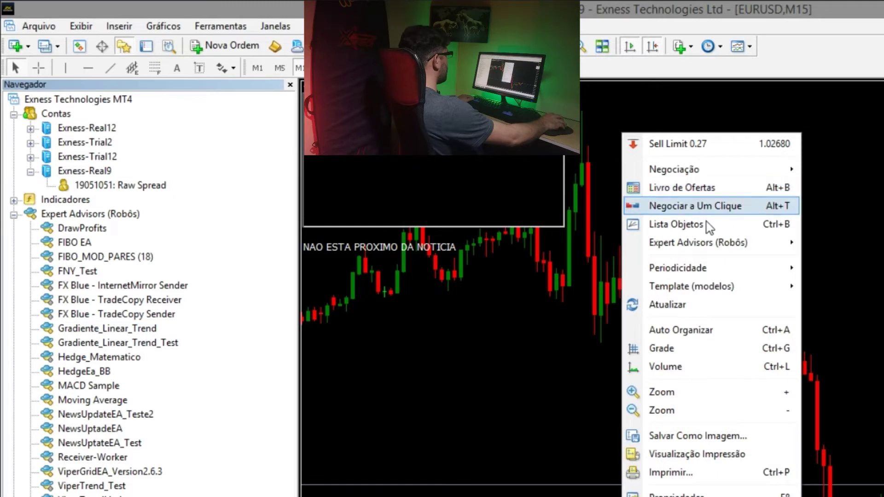
mouse_move(719, 243)
left_click(817, 259)
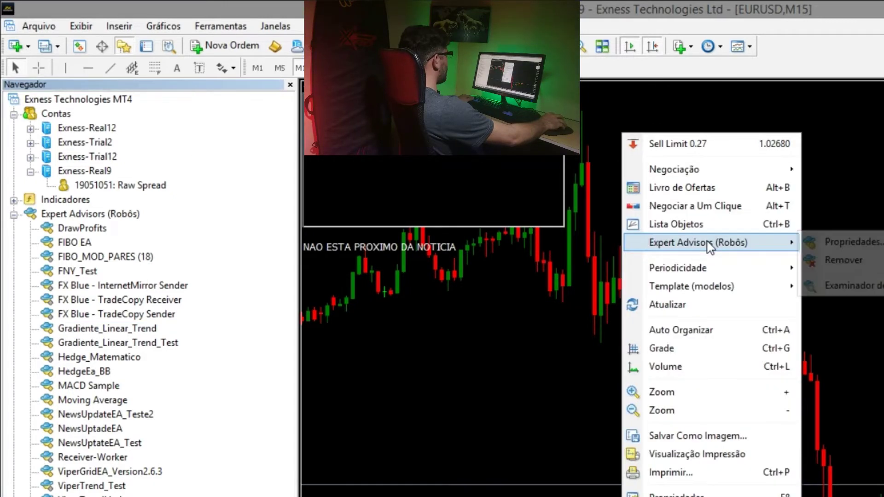
left_click(836, 261)
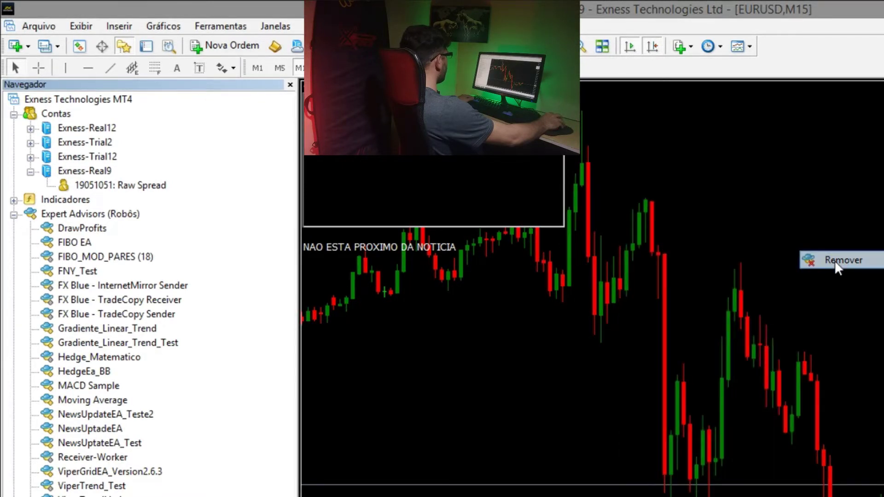
- Open the Gradiente_Linear_Trend expert's settings for the chart, allow DLL import, and display its input parameters in an enlarged window
double_click(133, 328)
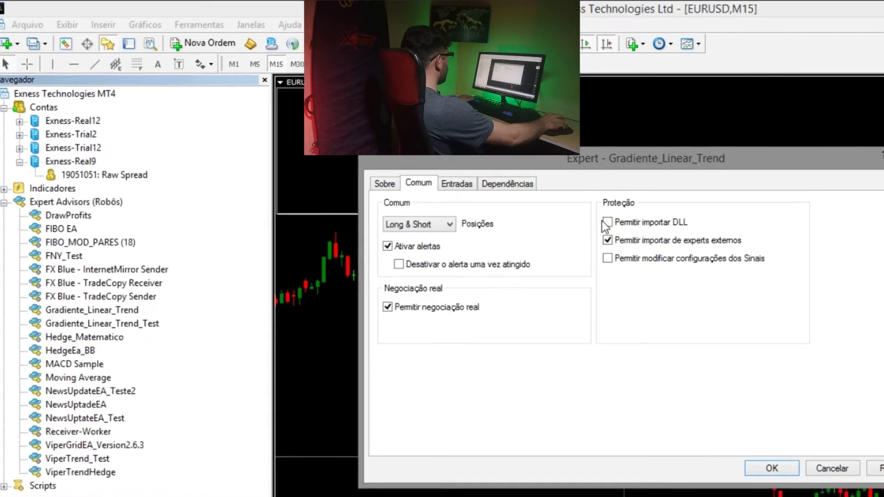
left_click(629, 228)
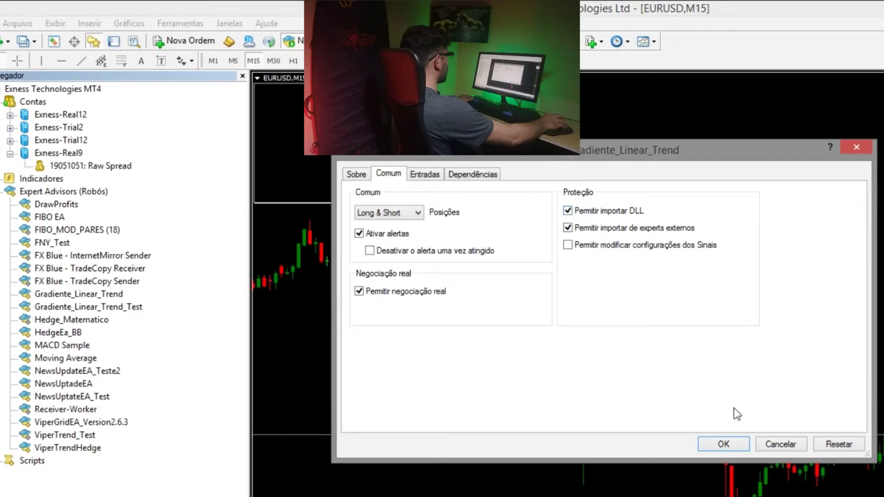
left_click(431, 175)
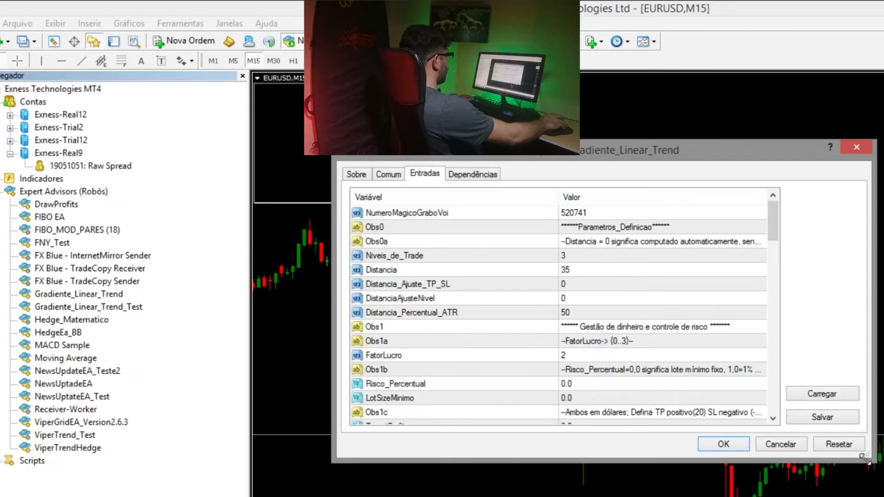
left_click_drag(865, 458, 883, 496)
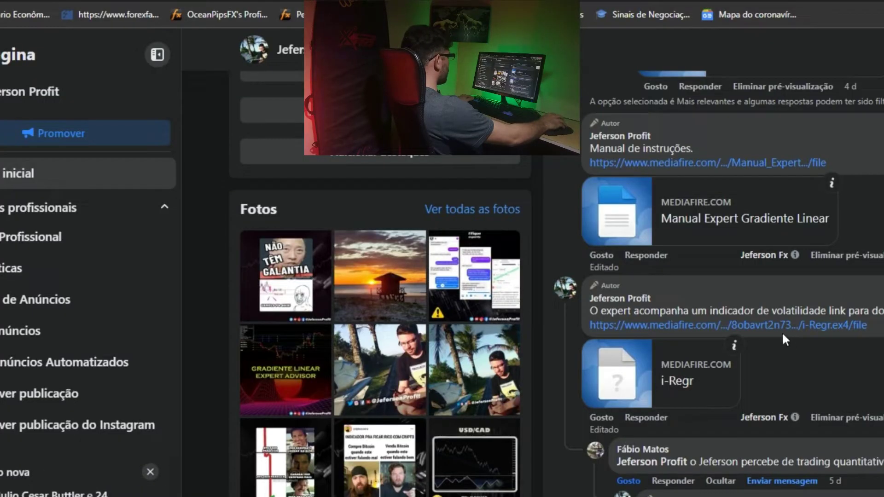
- Switch to the Facebook page, download the Manual Expert Gradiente Linear text file from its MediaFire link, and read its parameter descriptions
scroll(782, 331, "up", 2)
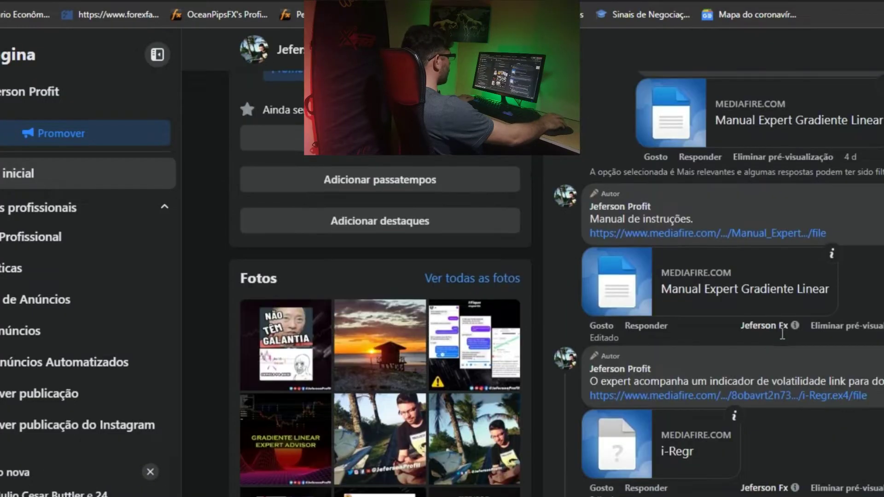
left_click(752, 238)
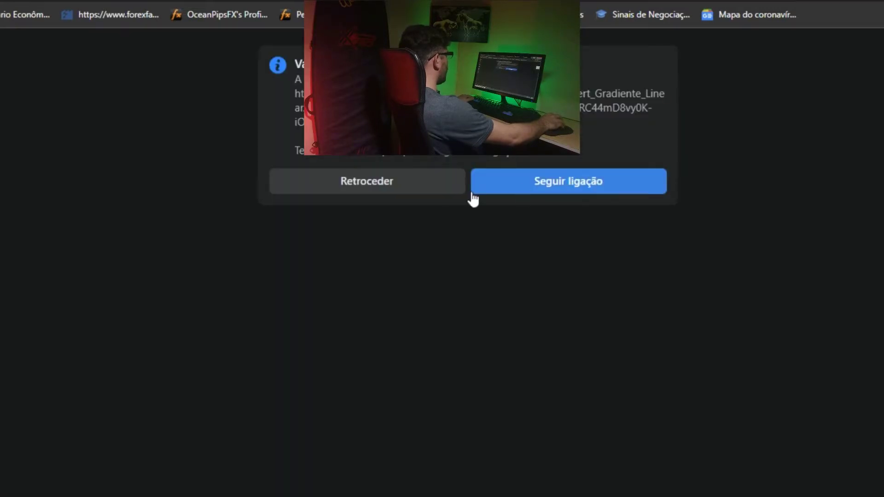
left_click(496, 188)
left_click(534, 185)
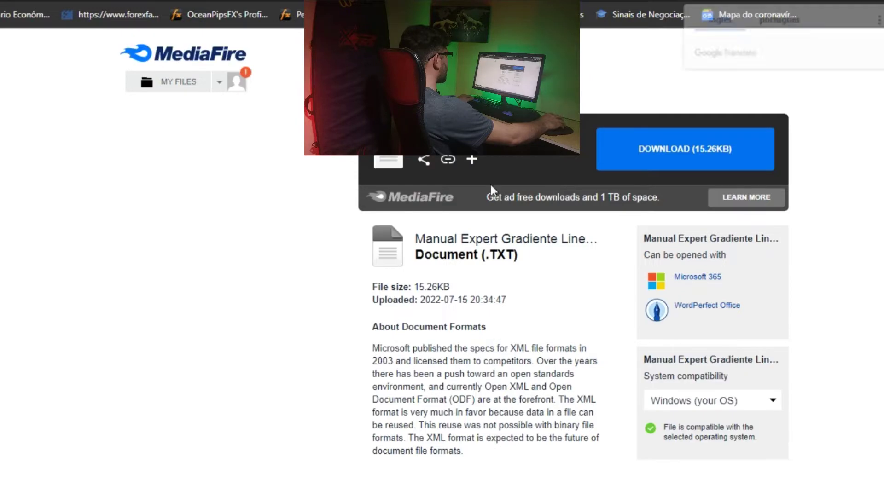
left_click(648, 146)
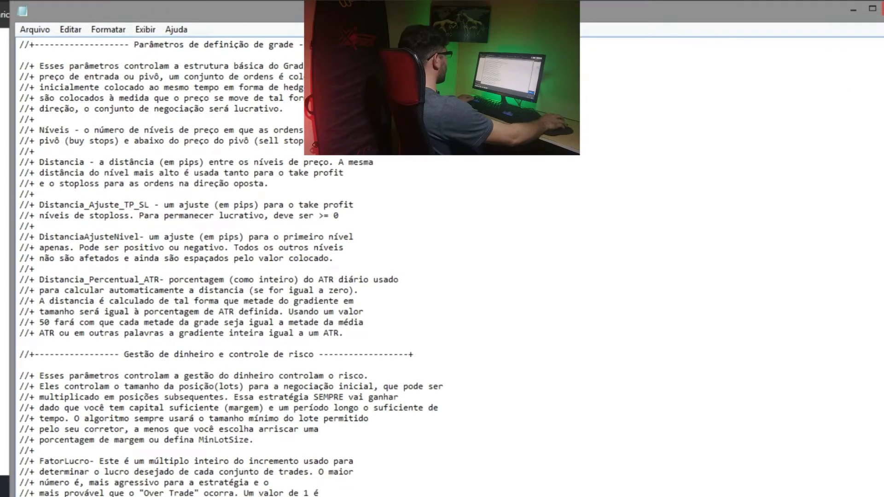
scroll(442, 267, "down", 20)
scroll(443, 267, "down", 5)
scroll(442, 267, "up", 20)
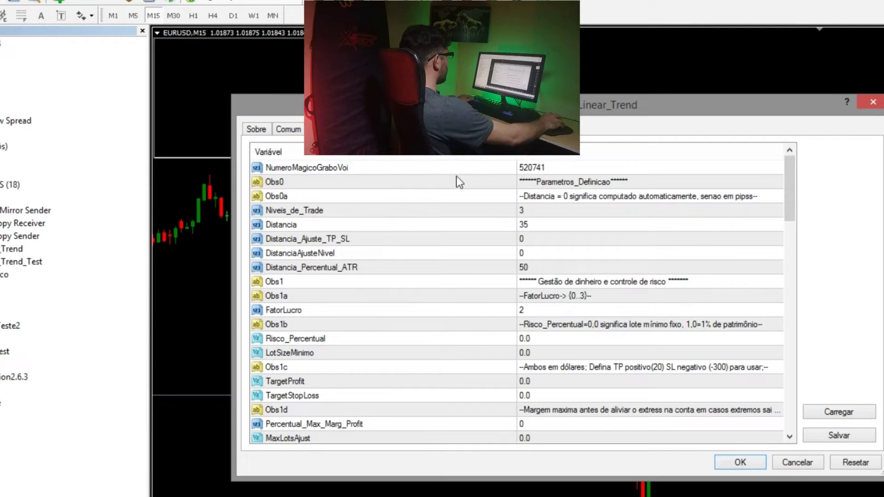
- Back in MetaTrader 4, review the Niveis_de_Trade and Distancia inputs of the expert, and close its settings without applying them
left_click(478, 211)
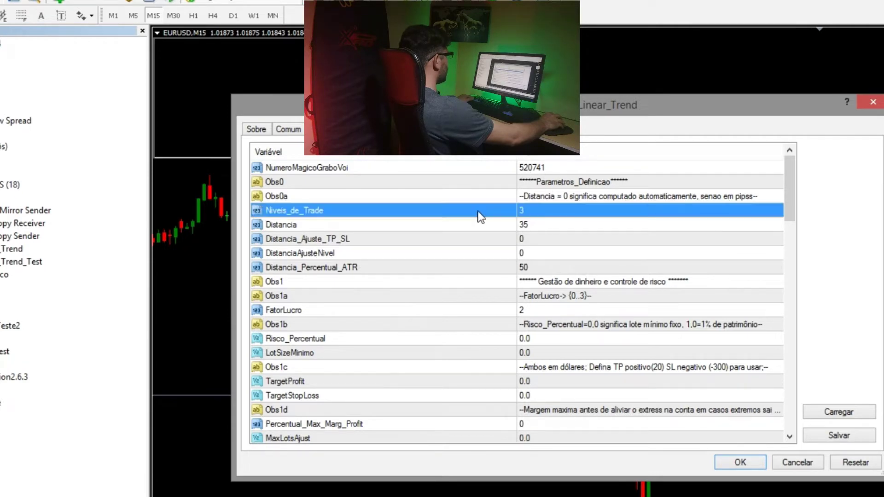
left_click(536, 226)
mouse_move(786, 183)
left_mouse_down()
mouse_move(816, 403)
mouse_move(823, 319)
mouse_move(797, 171)
left_mouse_up()
left_click(546, 211)
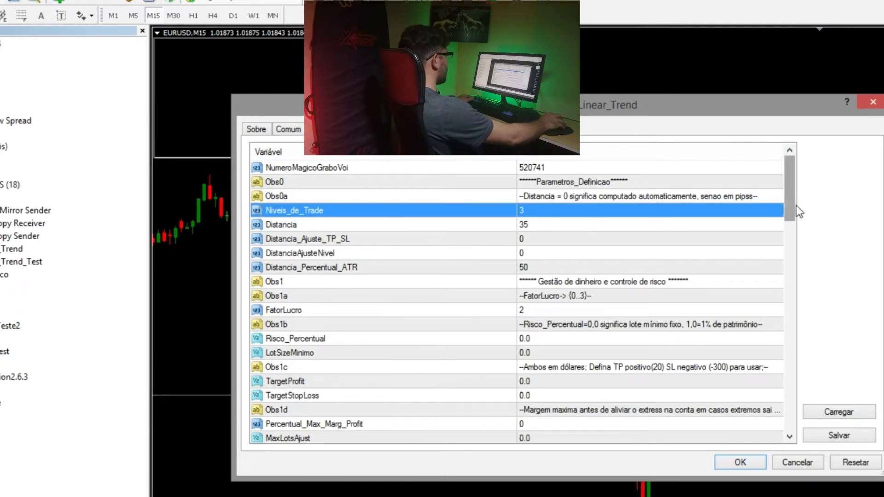
mouse_move(791, 198)
left_mouse_down()
mouse_move(787, 397)
mouse_move(803, 189)
left_mouse_up()
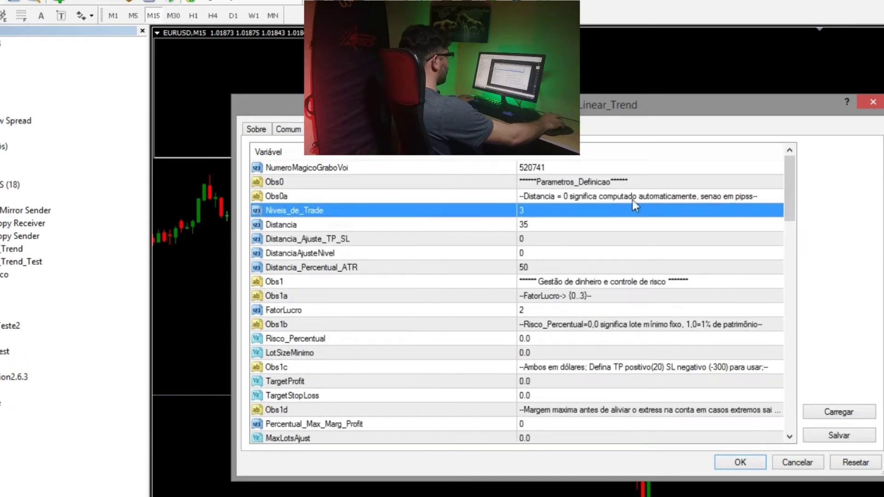
left_click(872, 103)
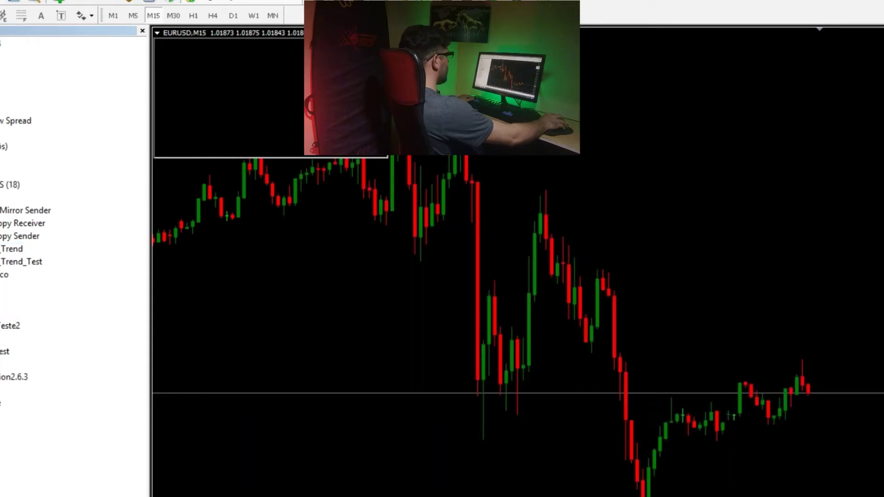
- Open the strategy tester and choose Gradiente_Linear_Trend.ex4 as the expert to test
left_click_drag(239, 195, 38, 6)
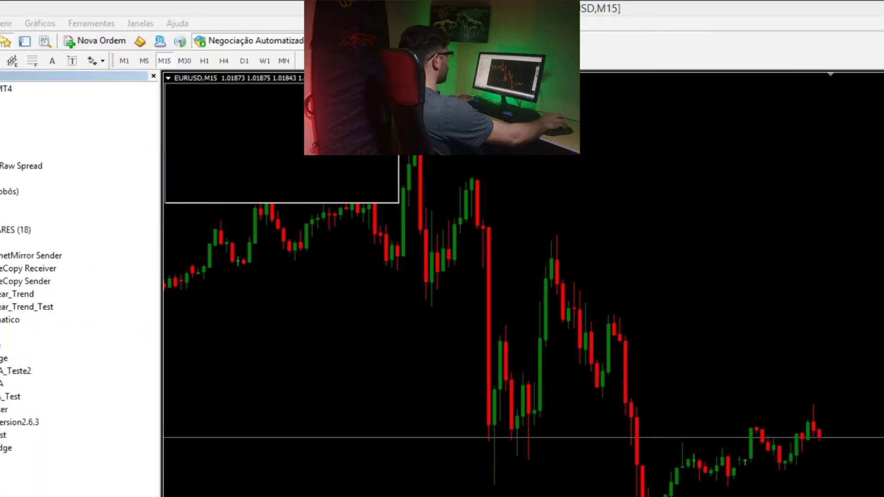
left_click(44, 42)
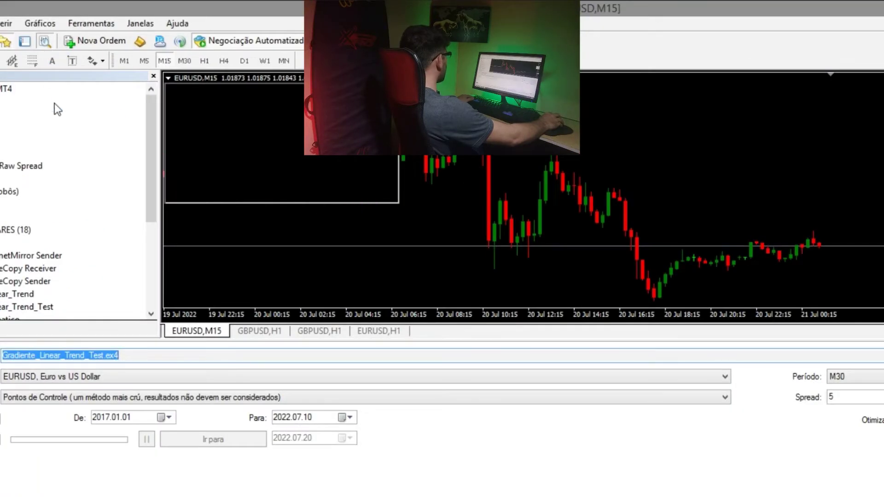
left_click(870, 356)
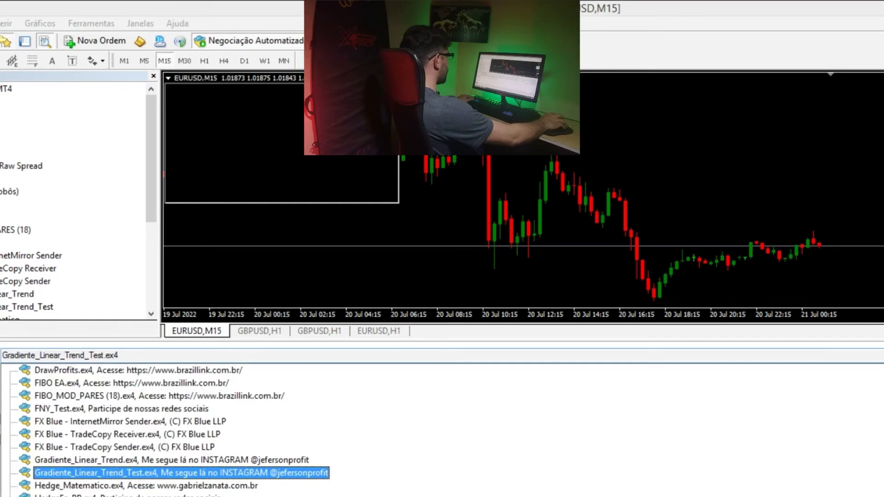
left_click(74, 461)
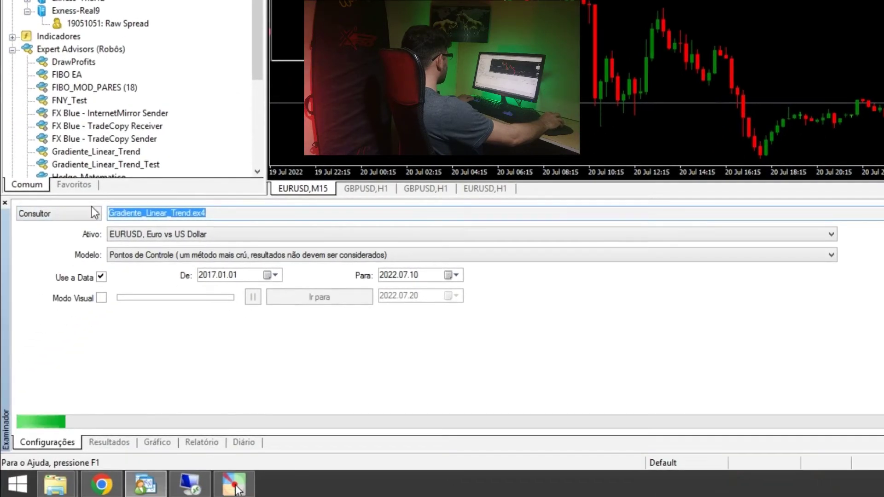
left_click(220, 214)
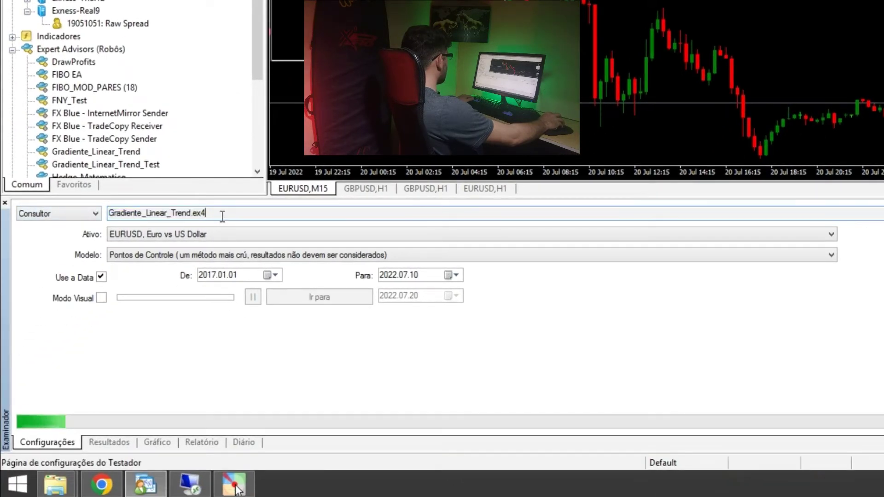
- Review the tester's Modelo options and its De and Para date range
left_click(146, 262)
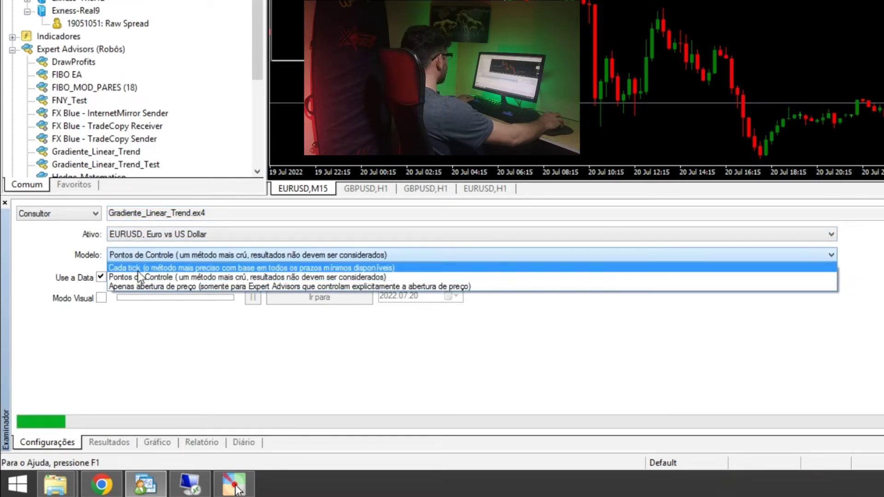
left_click(203, 326)
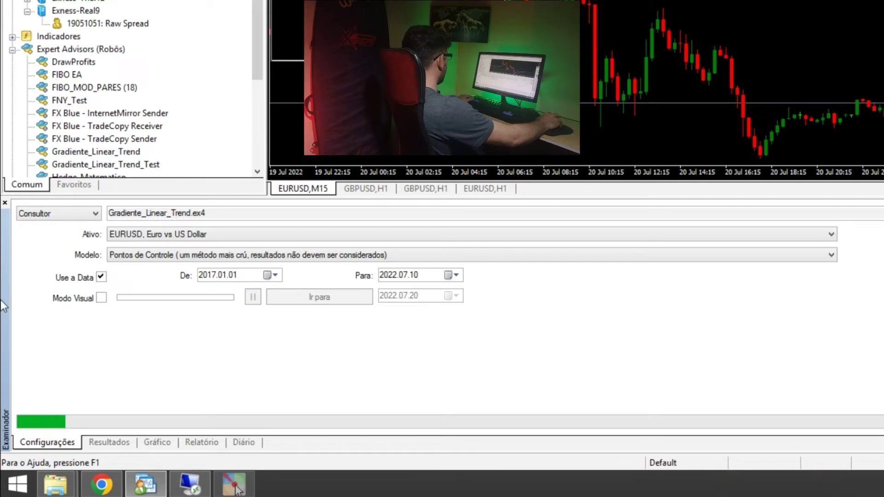
mouse_move(94, 243)
left_mouse_down()
mouse_move(344, 272)
mouse_move(449, 267)
left_mouse_up()
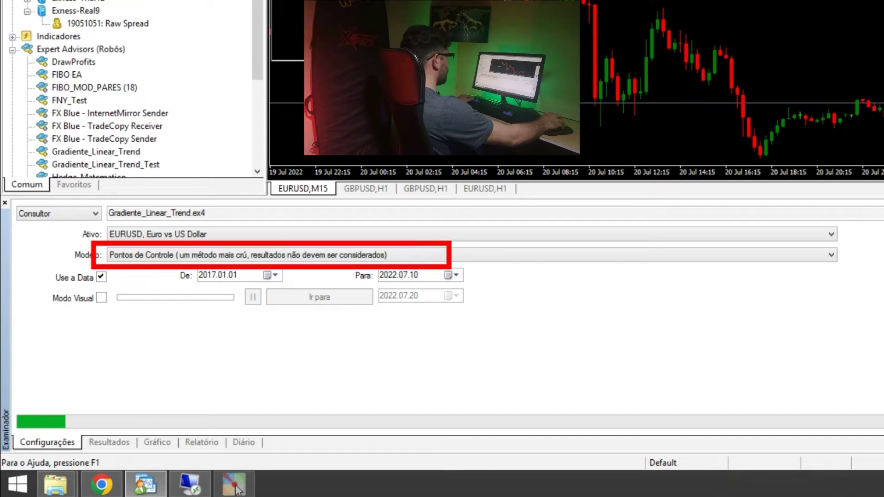
key("Escape")
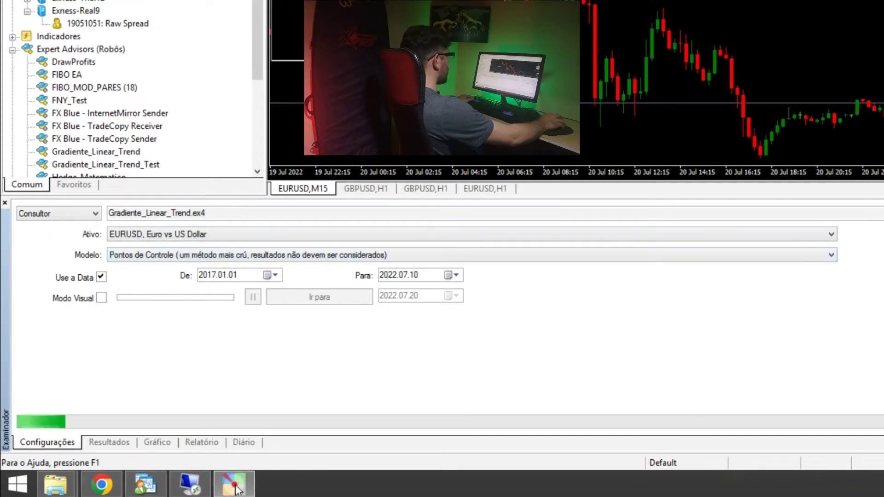
left_click(235, 486)
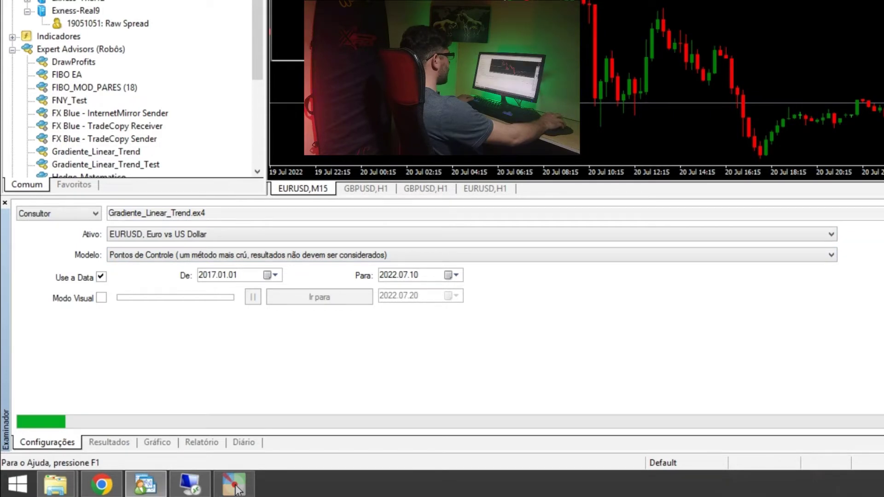
mouse_move(179, 261)
left_mouse_down()
mouse_move(372, 290)
mouse_move(498, 293)
left_mouse_up()
left_click_drag(501, 313, 476, 287)
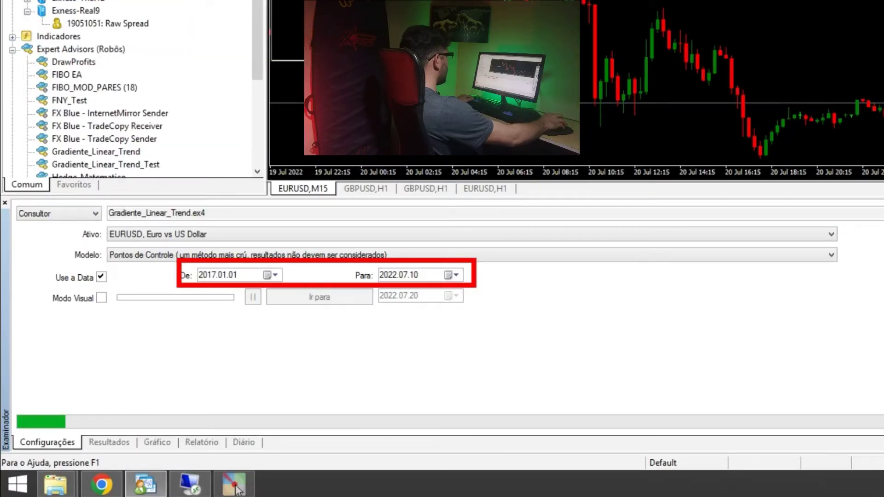
left_click(235, 487)
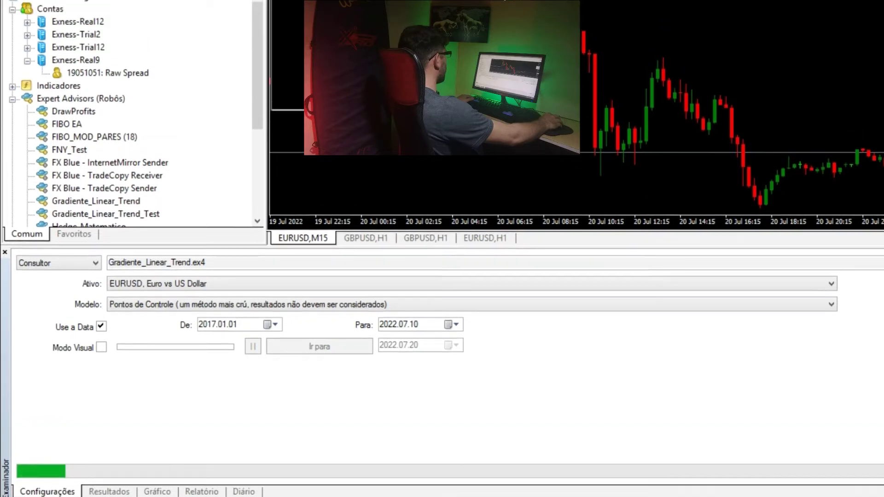
- Load the GBPCAD 30 Minutos (M30) price history in the Centro Histórico, check back to its oldest records, and close it
left_click(213, 3)
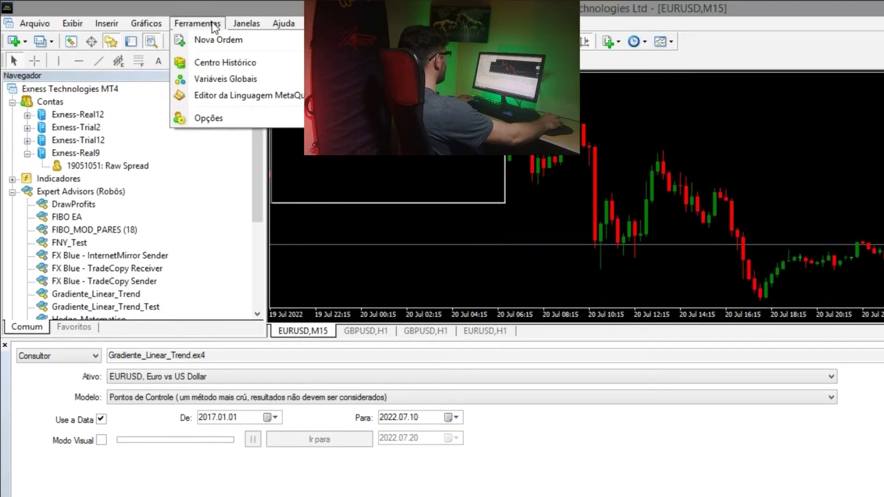
left_click(210, 37)
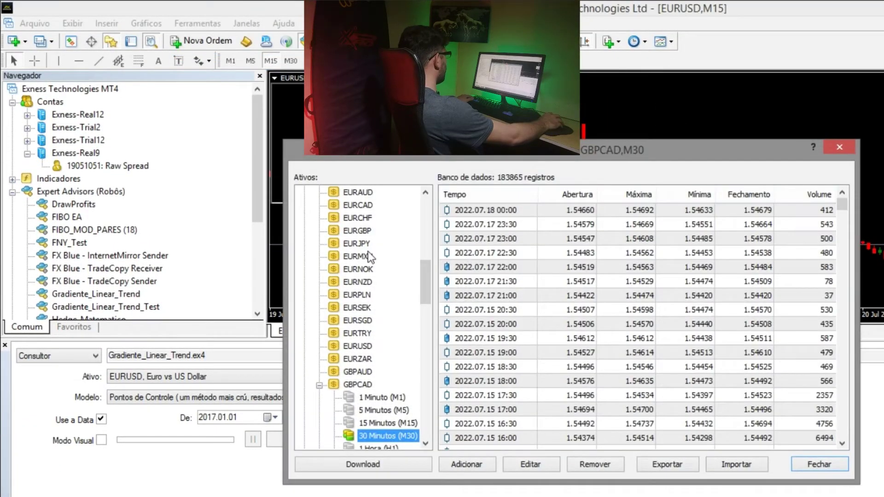
left_click_drag(424, 289, 423, 305)
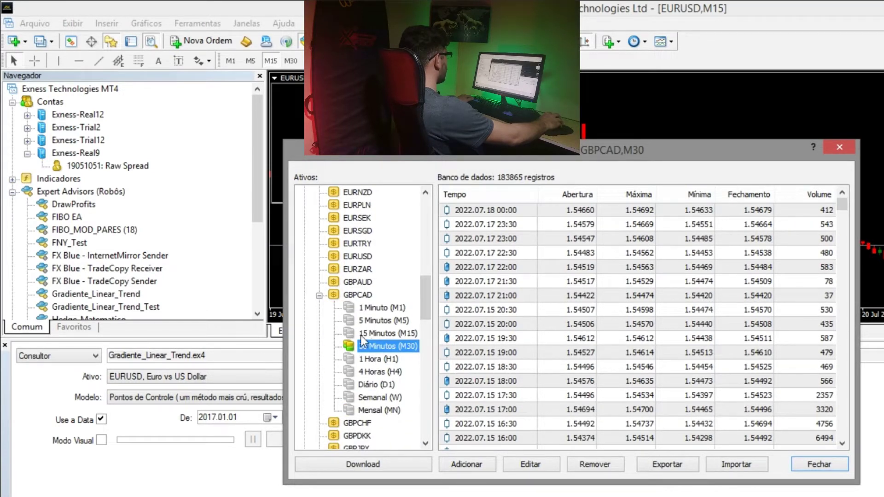
double_click(364, 349)
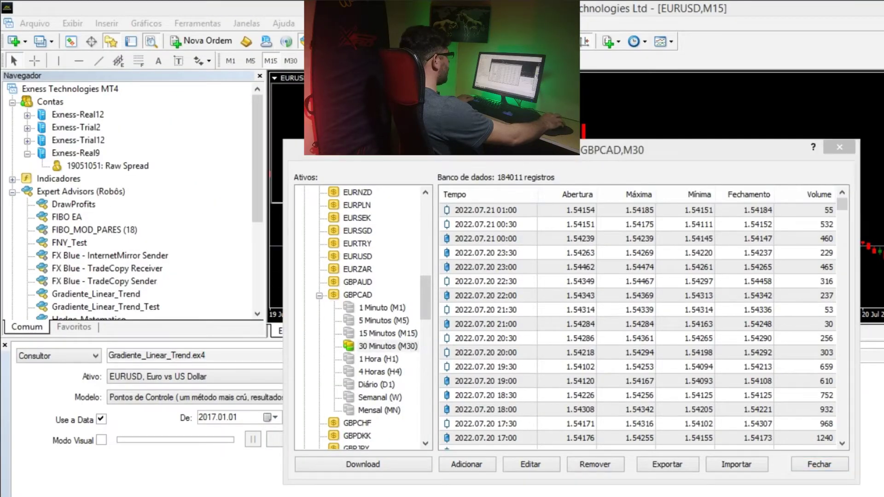
left_click_drag(840, 201, 822, 449)
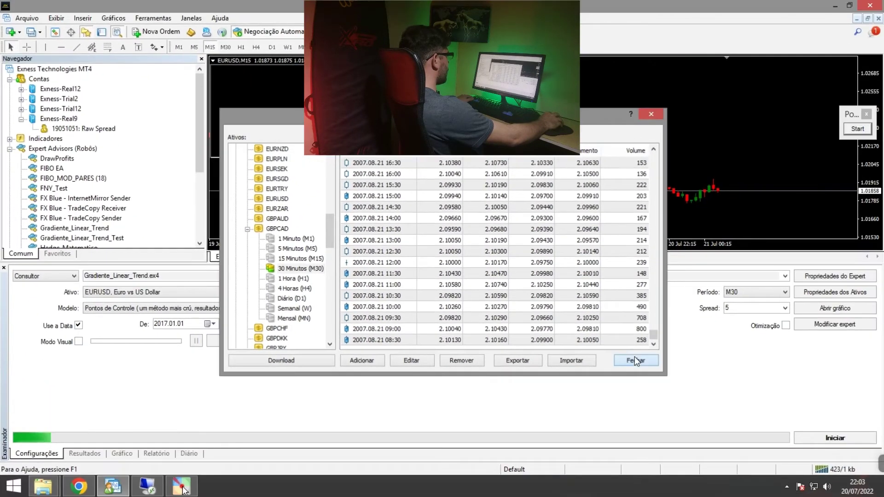
left_click(636, 360)
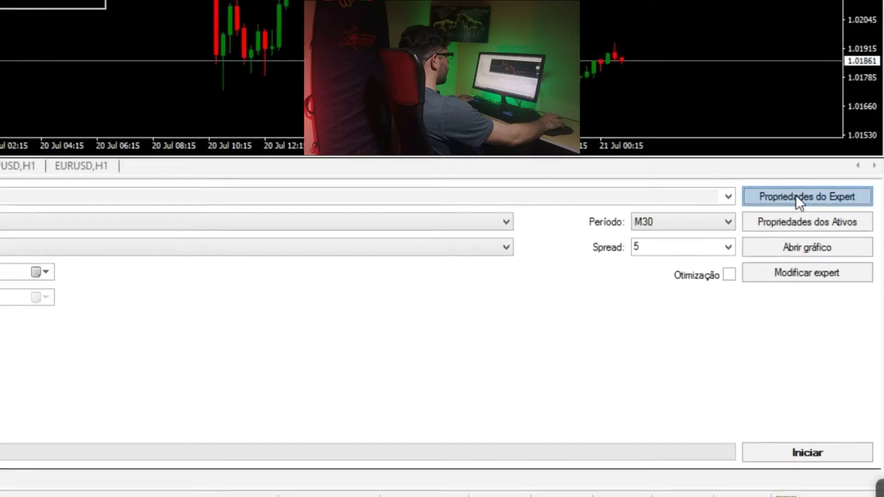
- Open the expert's tester properties, and in the browser follow the Sets_Gradiente_Linear MediaFire link from the Facebook page's comments
left_click(799, 198)
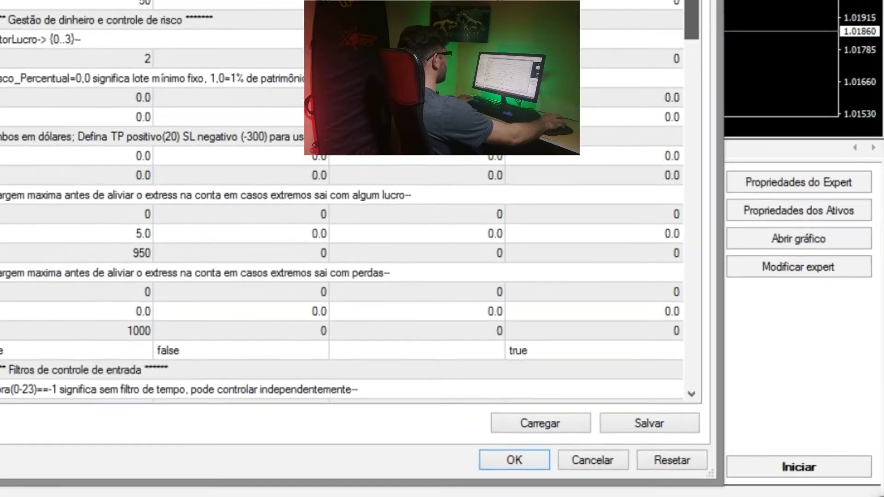
mouse_move(718, 18)
left_mouse_down()
mouse_move(707, 39)
mouse_move(729, 134)
mouse_move(721, 27)
left_mouse_up()
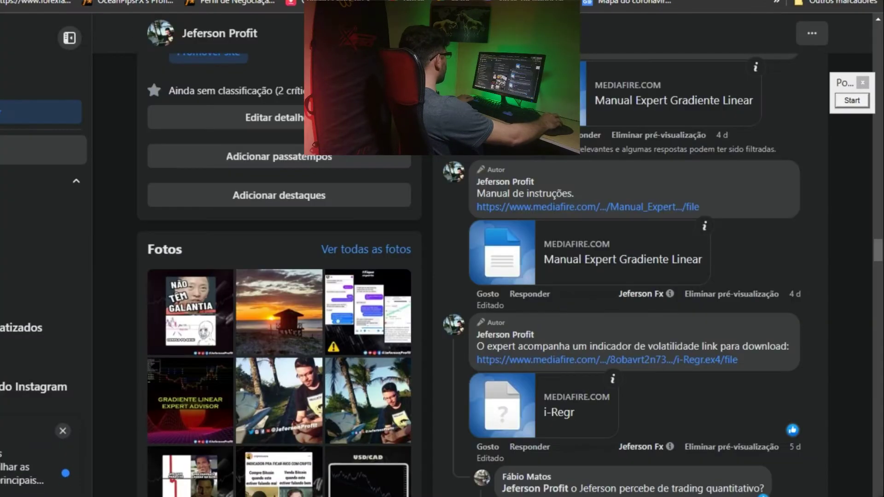
scroll(707, 310, "up", 4)
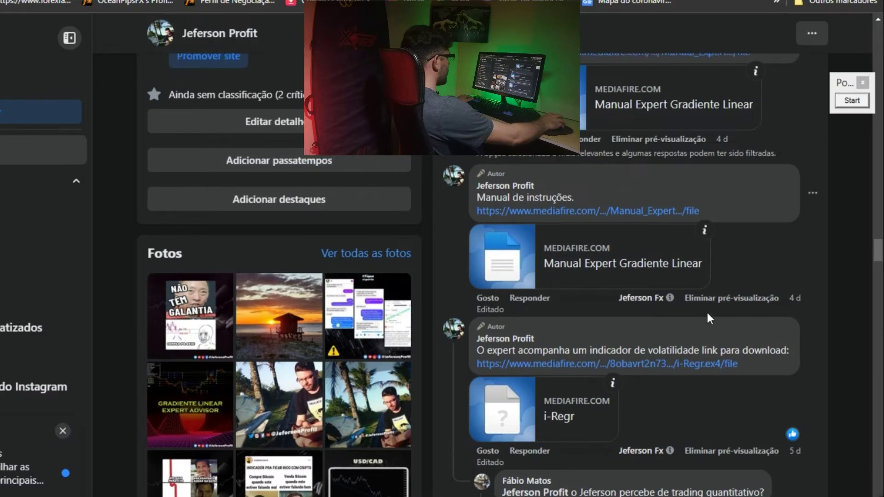
scroll(637, 300, "up", 5)
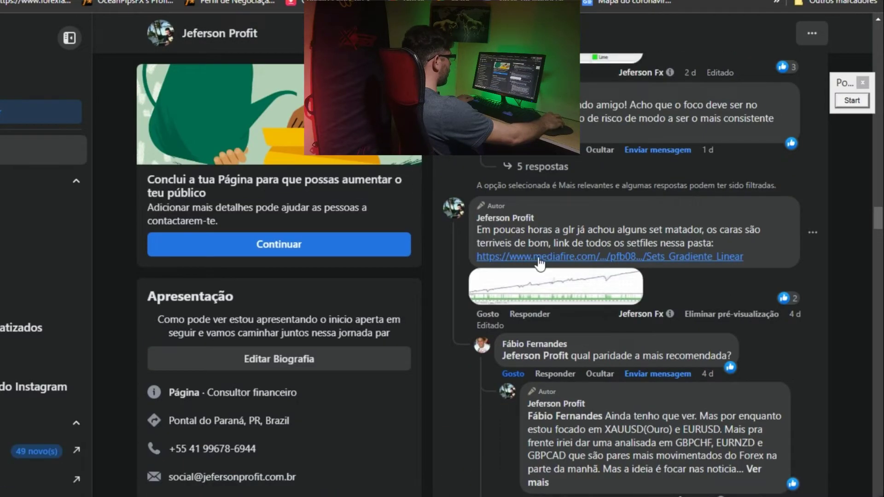
left_click(564, 261)
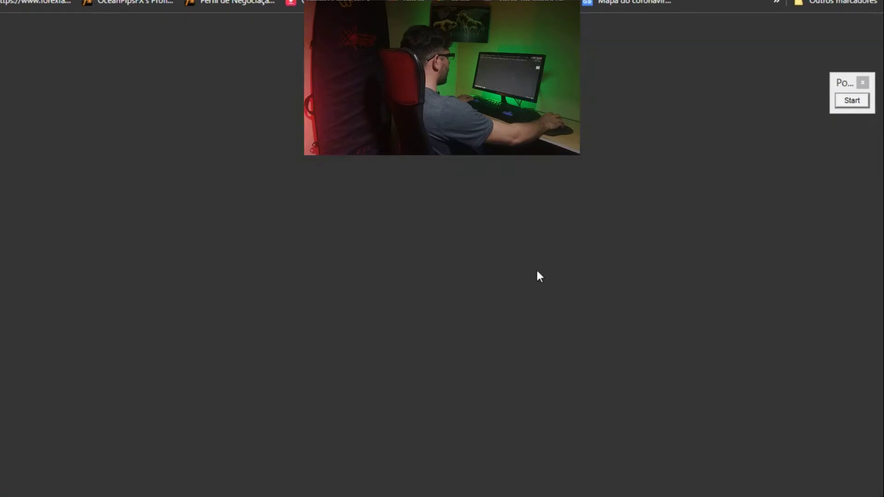
left_click(415, 159)
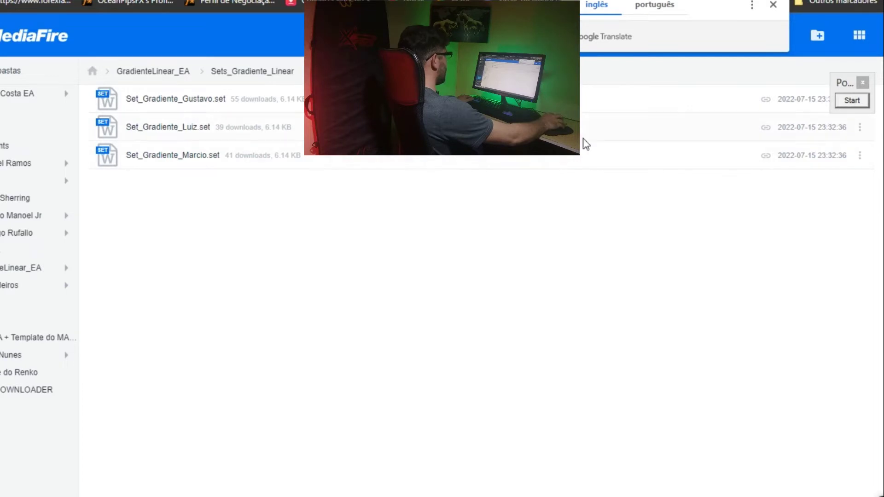
- Download Set_Gradiente_Marcio.set from the MediaFire folder and copy the file from the Downloads folder
left_click(200, 157)
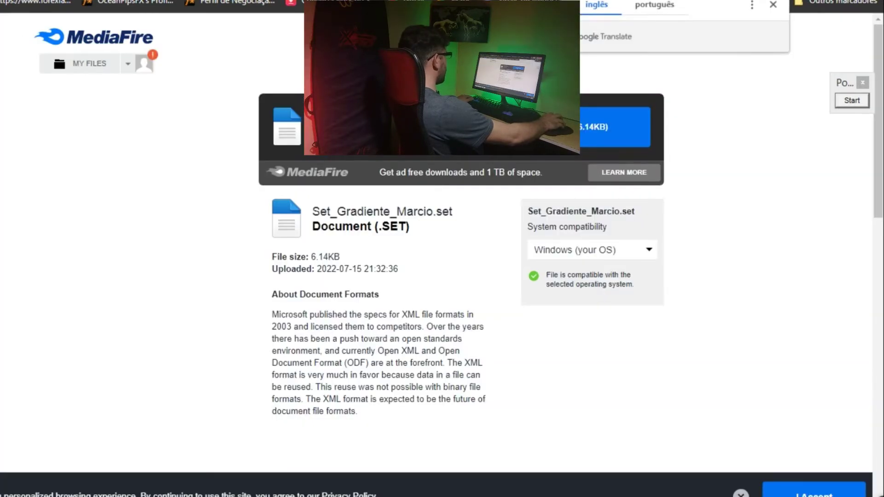
left_click(507, 127)
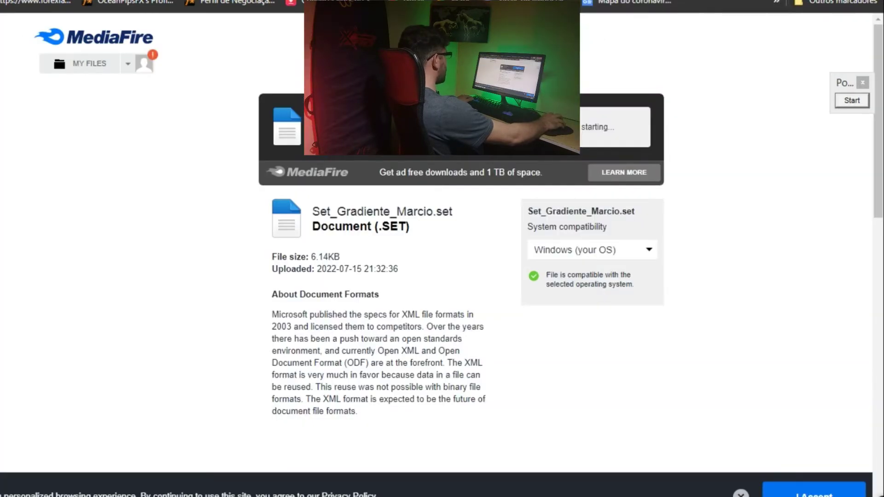
key("ctrl+j")
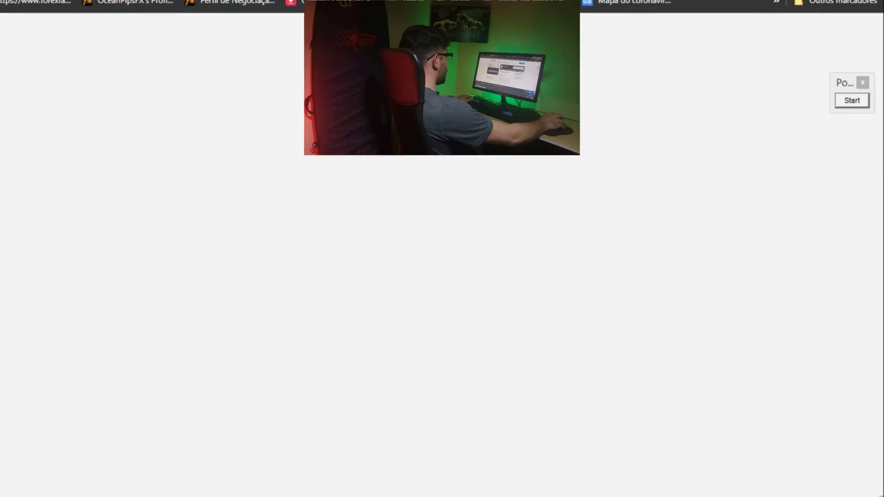
left_click(247, 160)
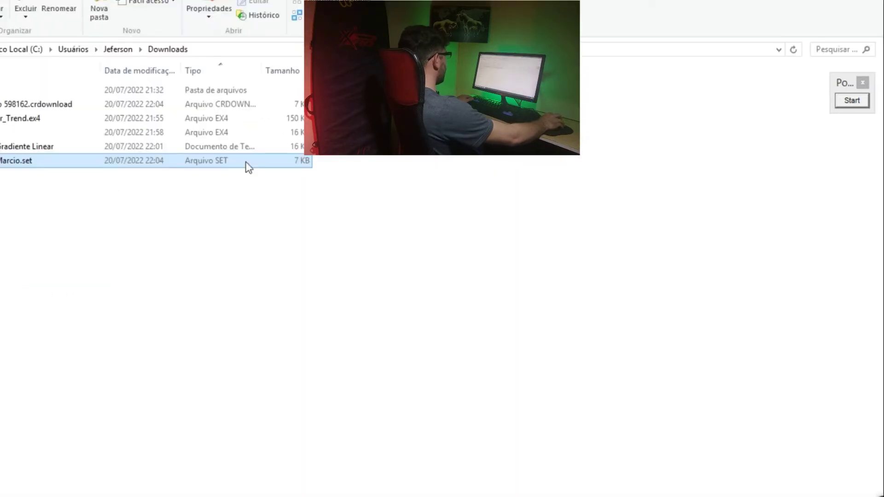
right_click(9, 162)
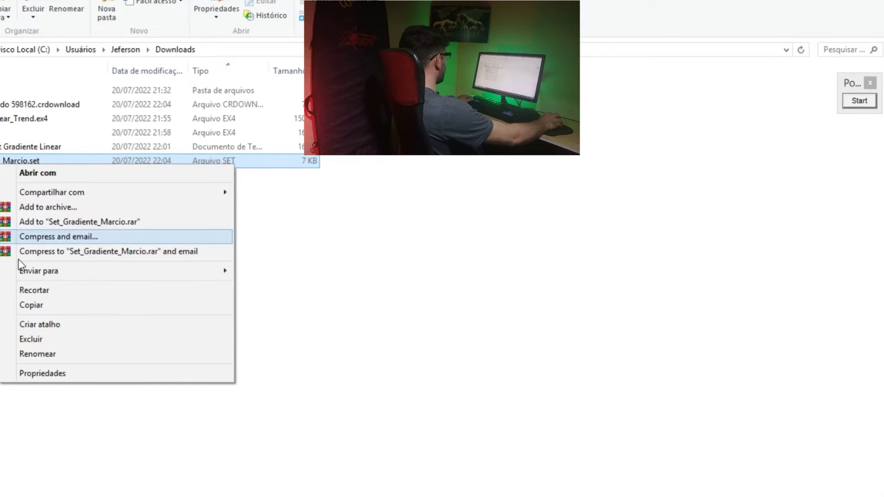
left_click(55, 306)
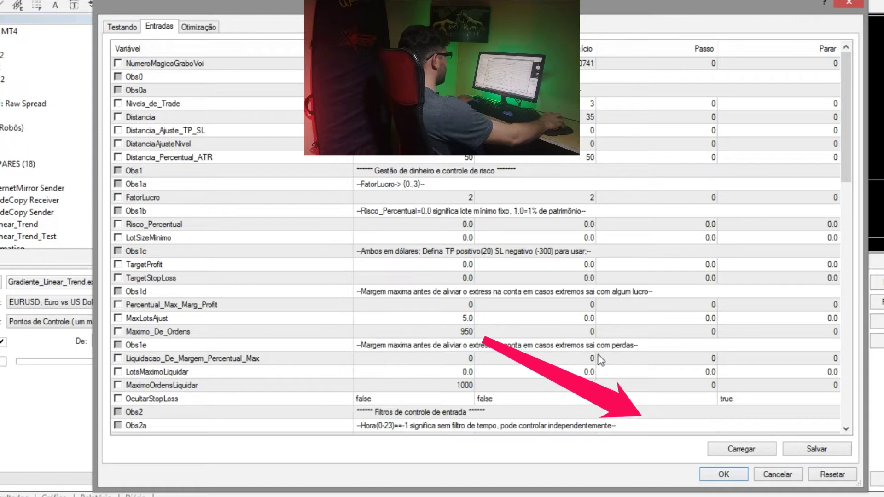
- Back in MetaTrader 4, paste Set_Gradiente_Marcio.set into the tester folder and load it into the expert's inputs
left_click(747, 452)
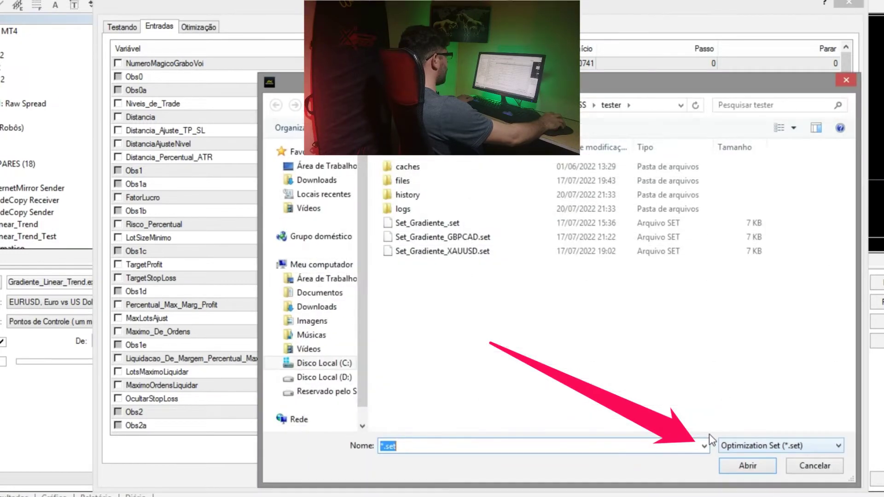
right_click(493, 314)
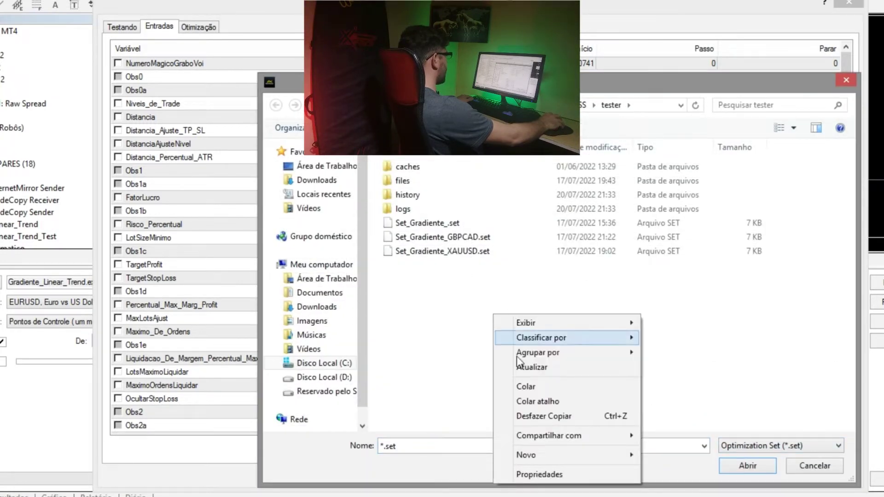
left_click(523, 388)
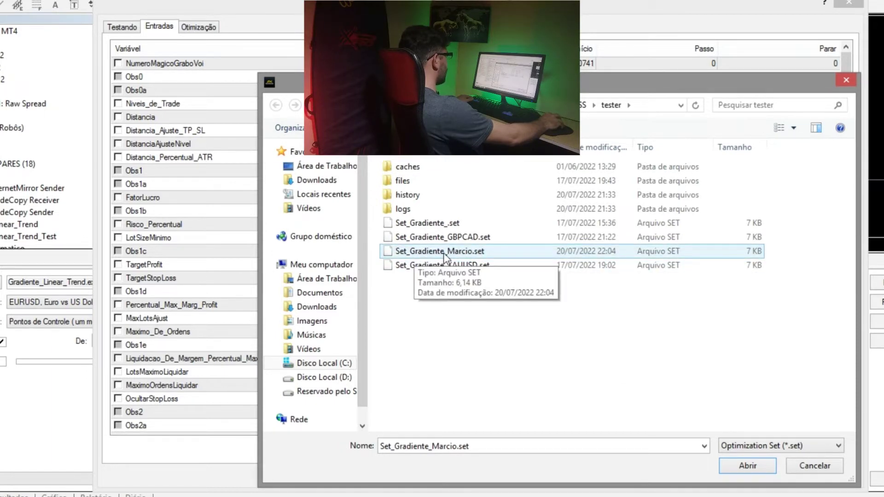
double_click(459, 253)
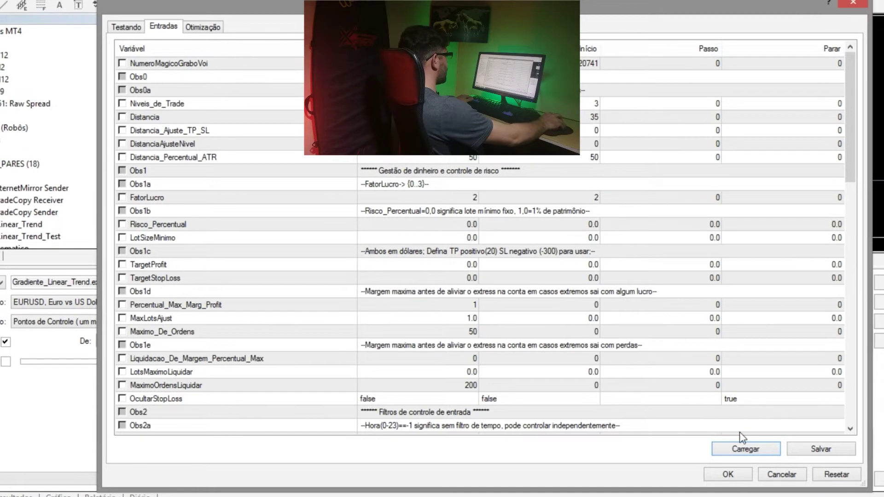
- Reset the expert's test inputs to their defaults and load Set_Gradiente_Marcio.set again
left_click(846, 476)
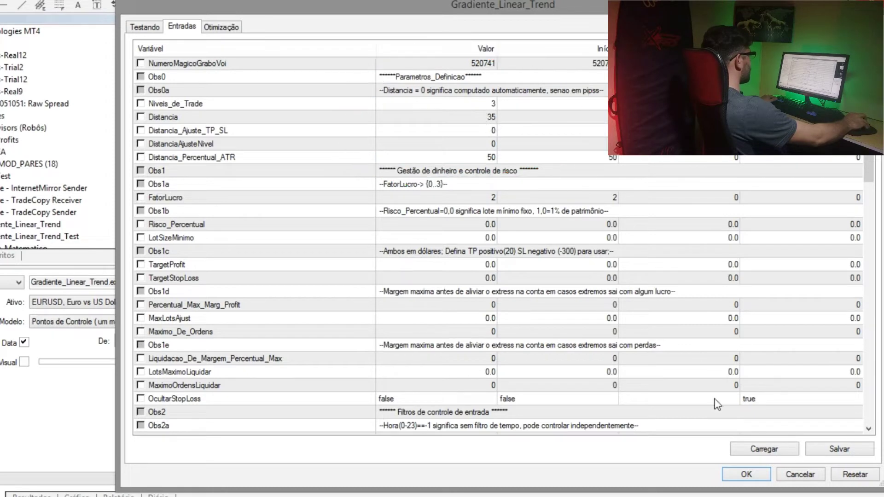
left_click(762, 449)
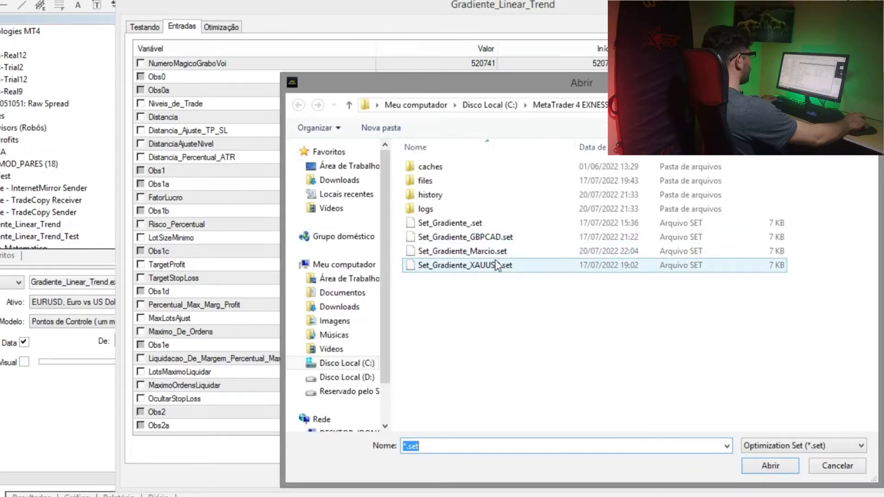
left_click(489, 253)
double_click(488, 253)
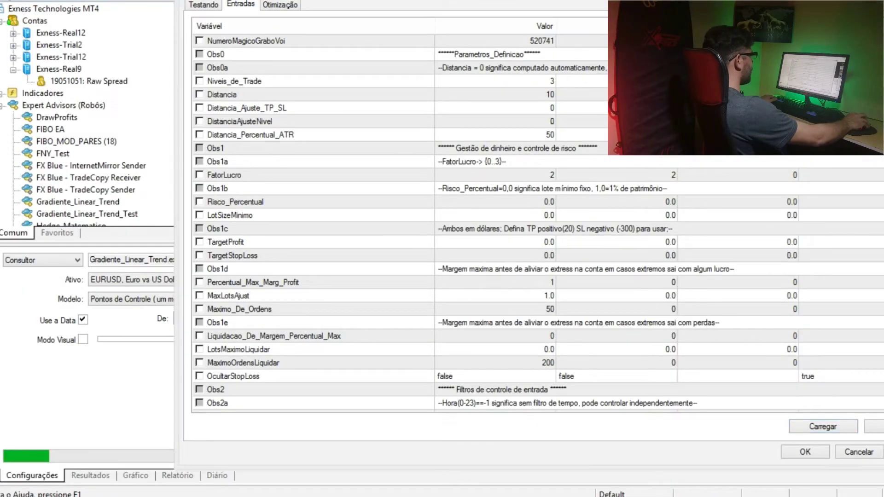
- Review the loaded trading-hour, weekday, volatility and trend filters, and accept the inputs to run the backtest
scroll(535, 221, "down", 4)
scroll(808, 167, "down", 1)
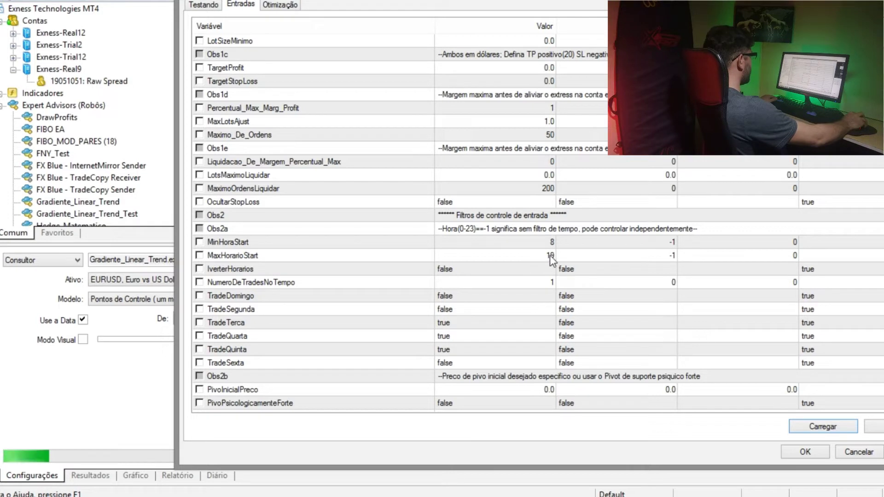
left_click(451, 326)
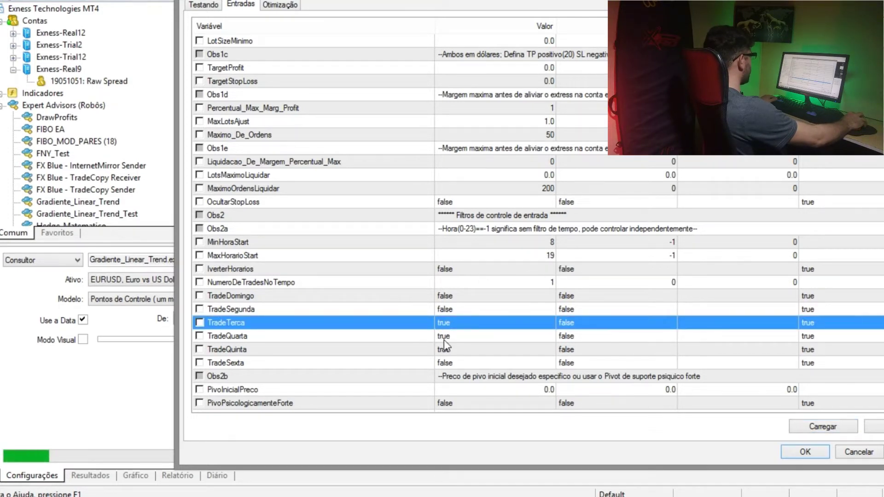
left_click(460, 351)
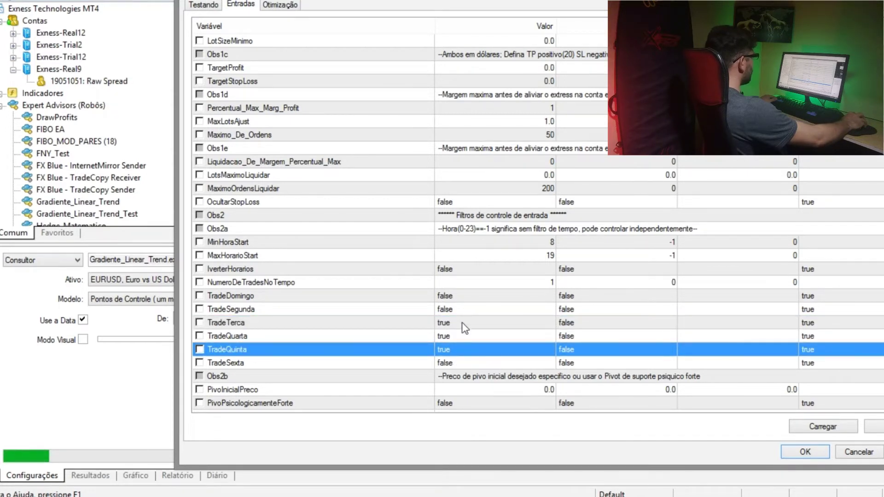
scroll(538, 221, "down", 5)
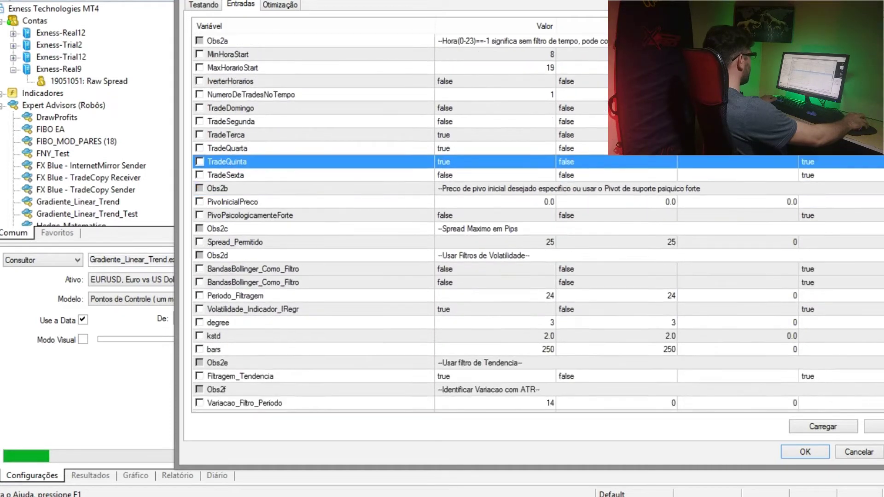
scroll(872, 296, "down", 2)
left_click(809, 457)
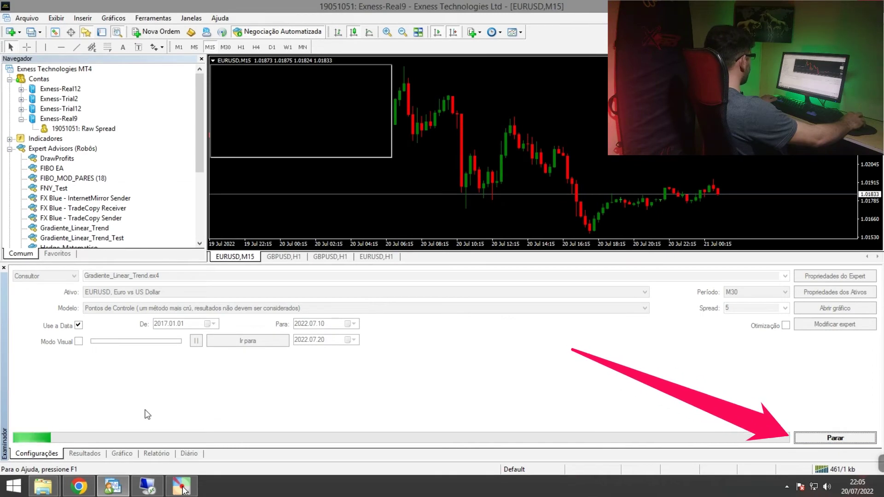
- Inspect the balance graph and the list of simulated orders of the running backtest, and stop the test
left_click(122, 454)
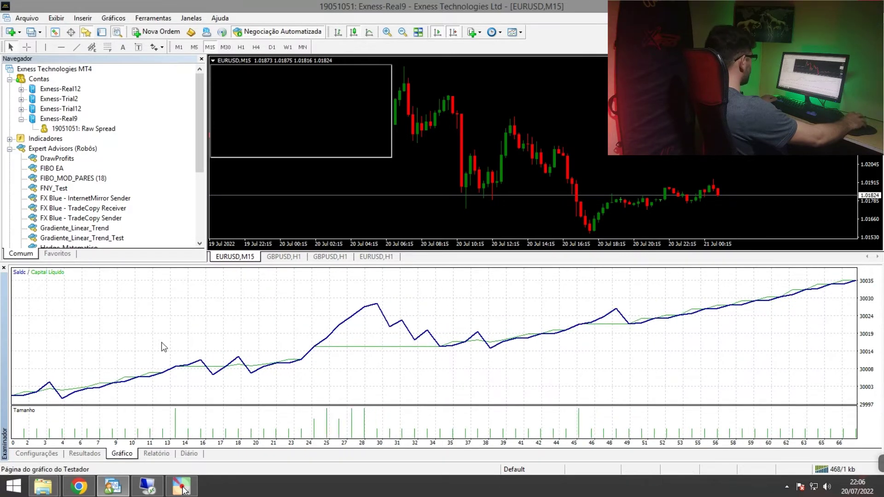
left_click(88, 454)
left_click_drag(877, 281, 80, 443)
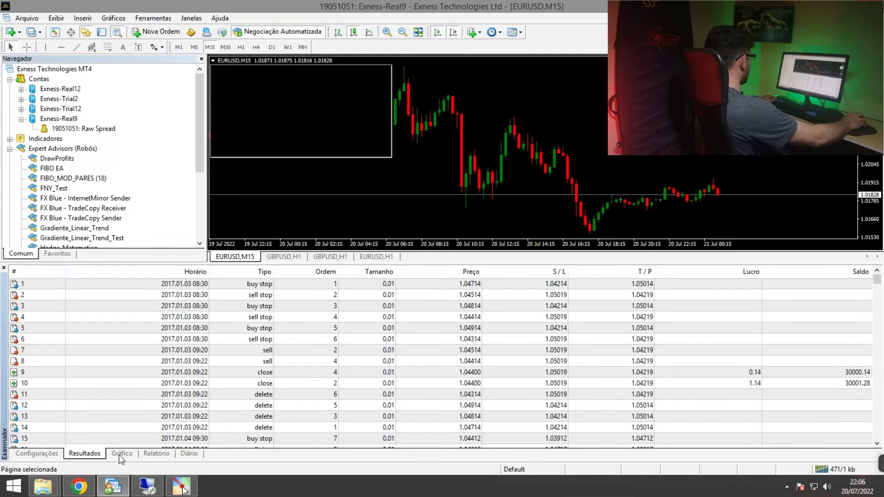
left_click(119, 454)
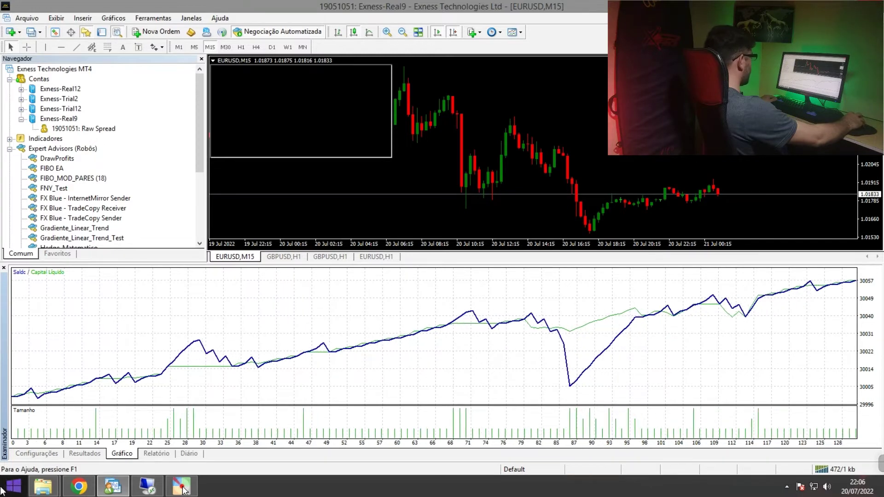
left_click(37, 453)
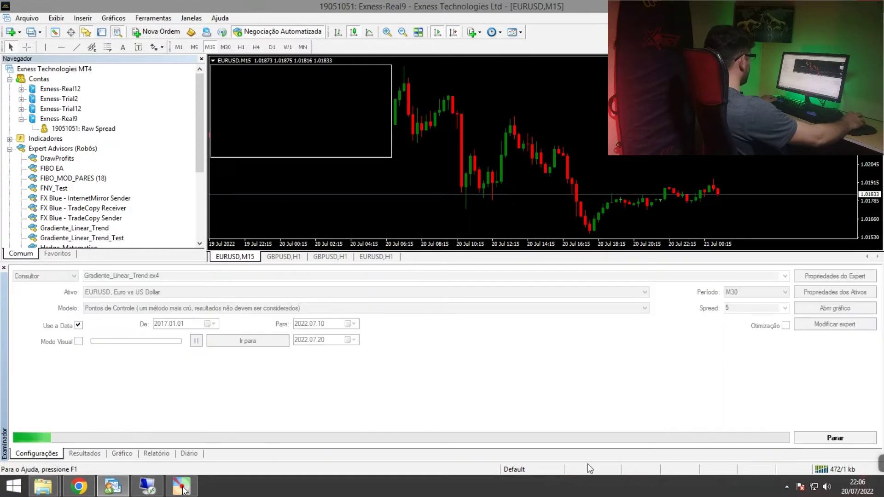
left_click(829, 438)
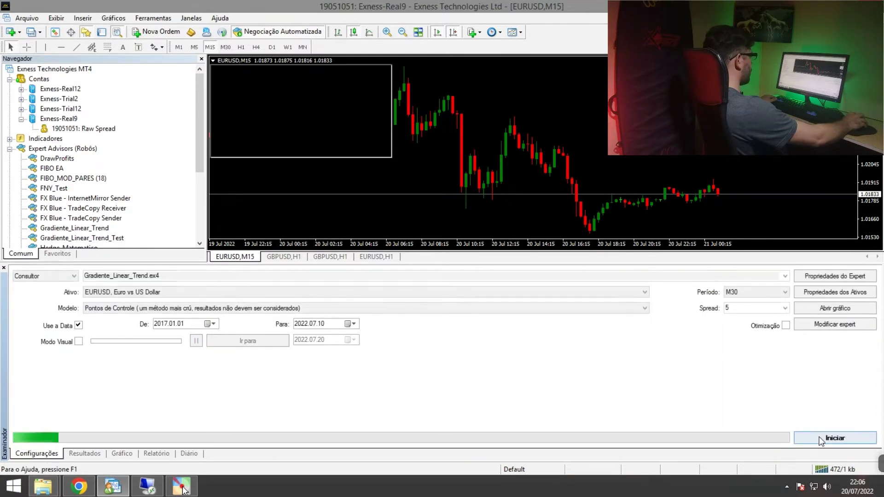
- Switch to the remote desktop's MetaTrader 4 and examine the expert's trades on the GBPCADm M30 chart, magnified to 200%
left_click(148, 485)
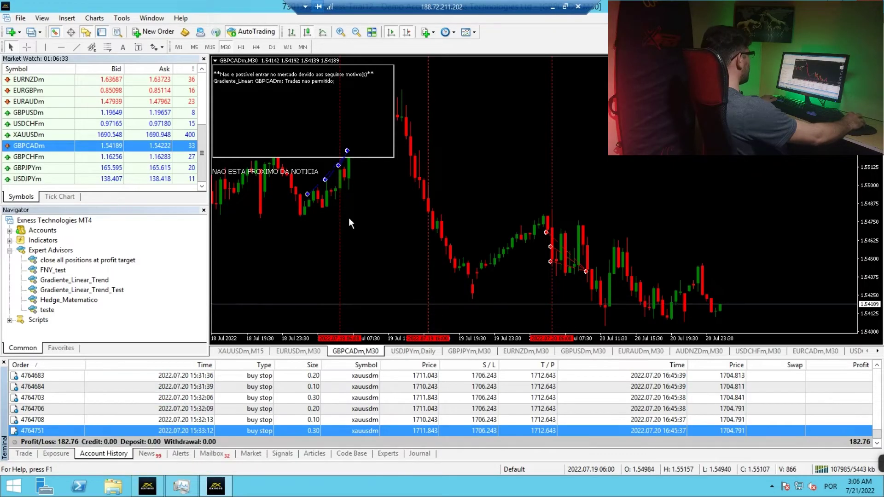
left_click_drag(467, 238, 554, 238)
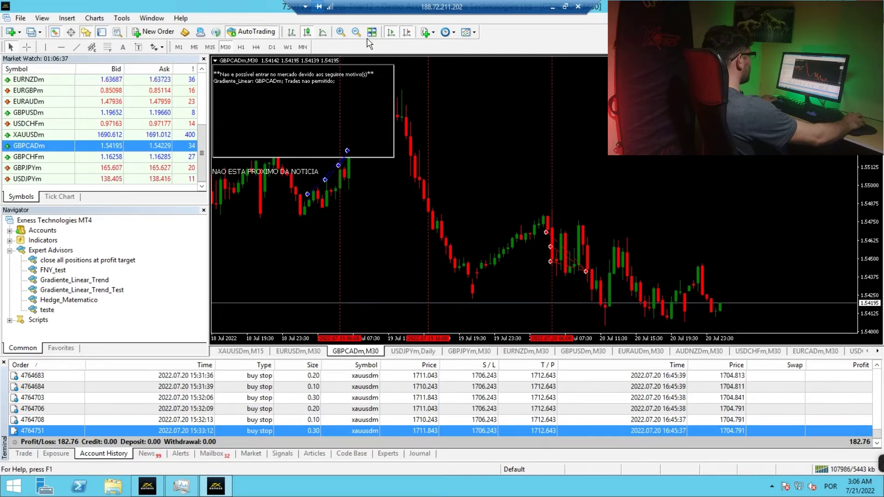
key("ctrl+shift+p")
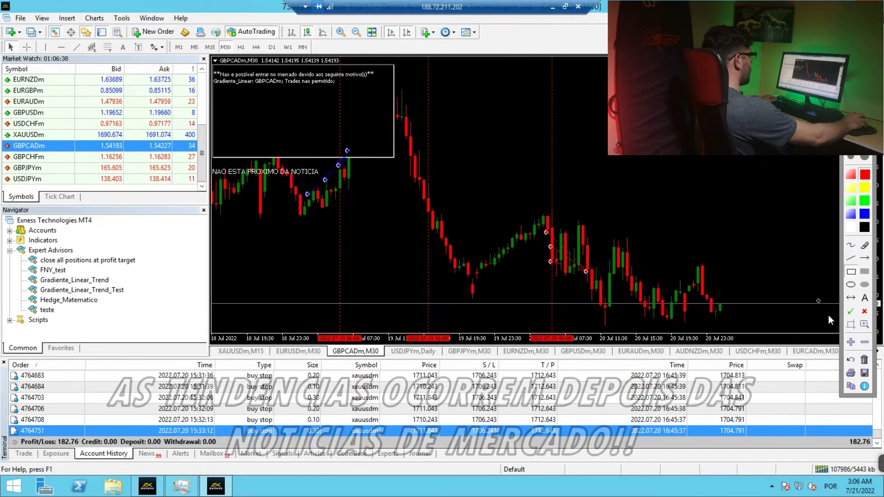
key("z")
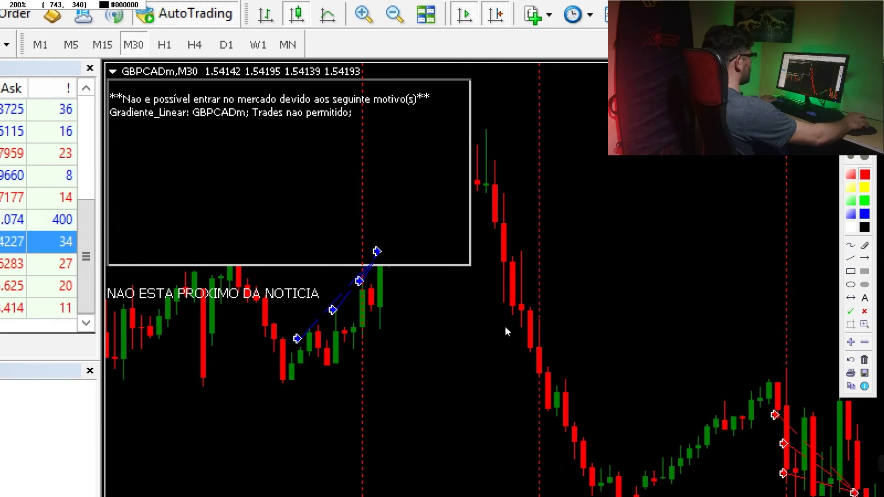
left_click_drag(582, 349, 367, 237)
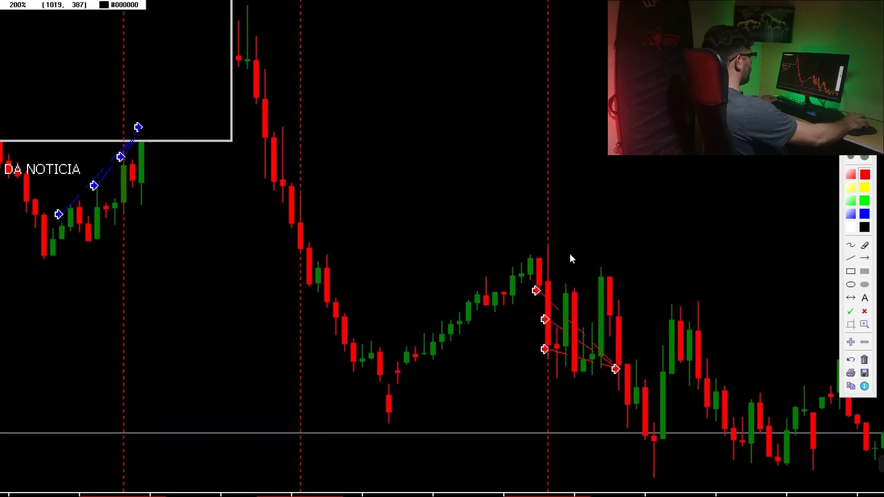
left_click_drag(570, 256, 496, 222)
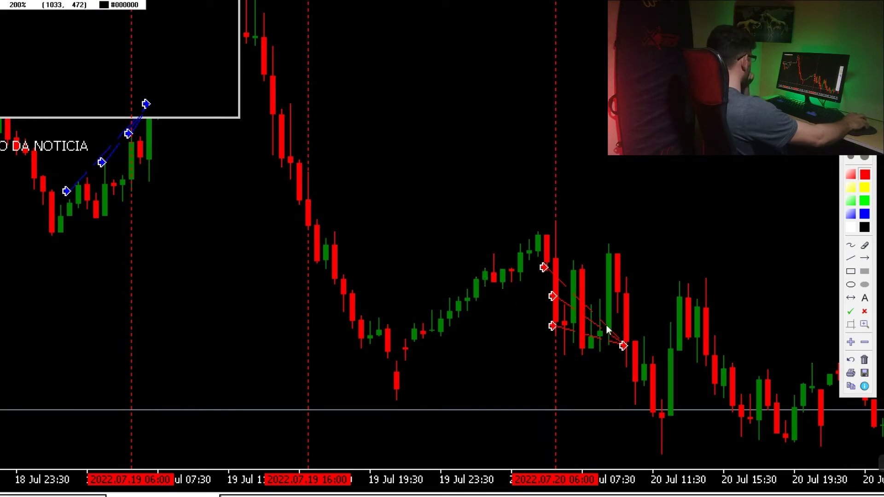
- Open the properties of the expert on the GBPCADm M30 chart and examine its trade-level, distance and money-management inputs at 200% magnification
left_click(866, 343)
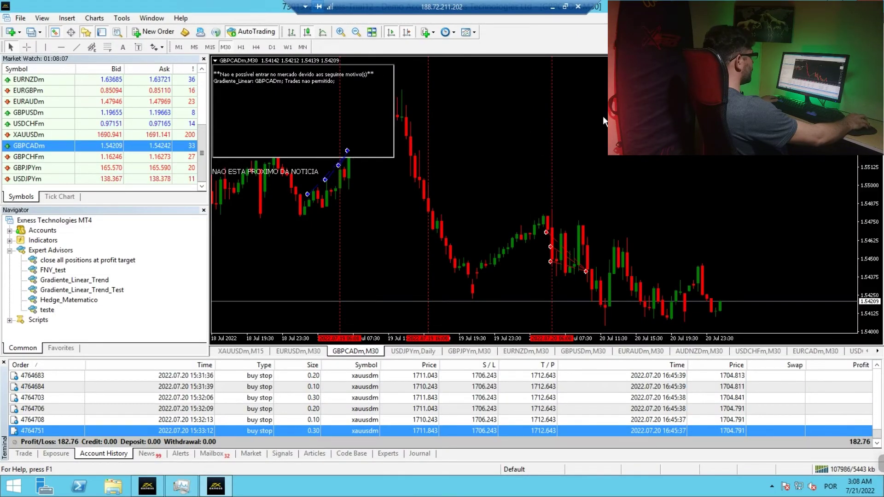
right_click(605, 121)
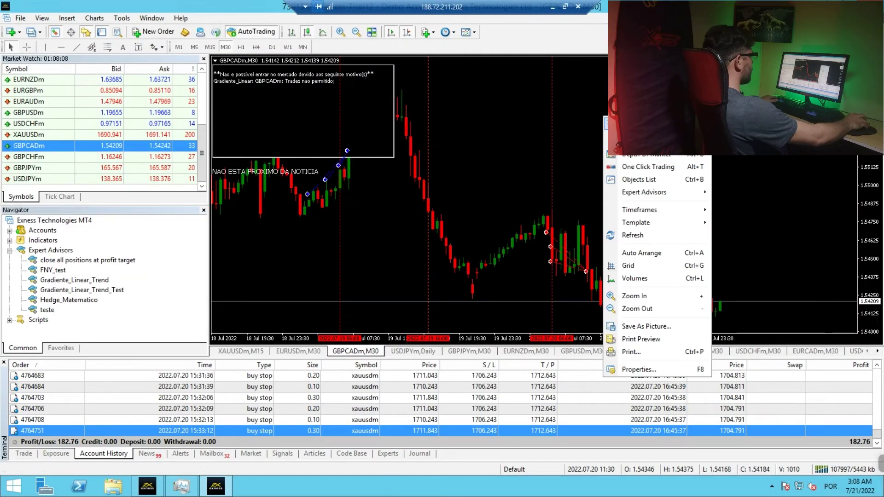
mouse_move(654, 193)
left_click(732, 192)
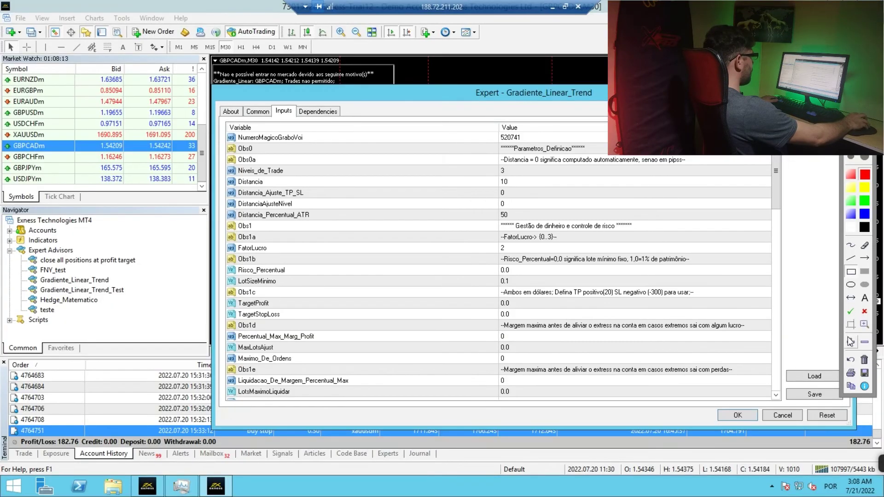
left_click(851, 341)
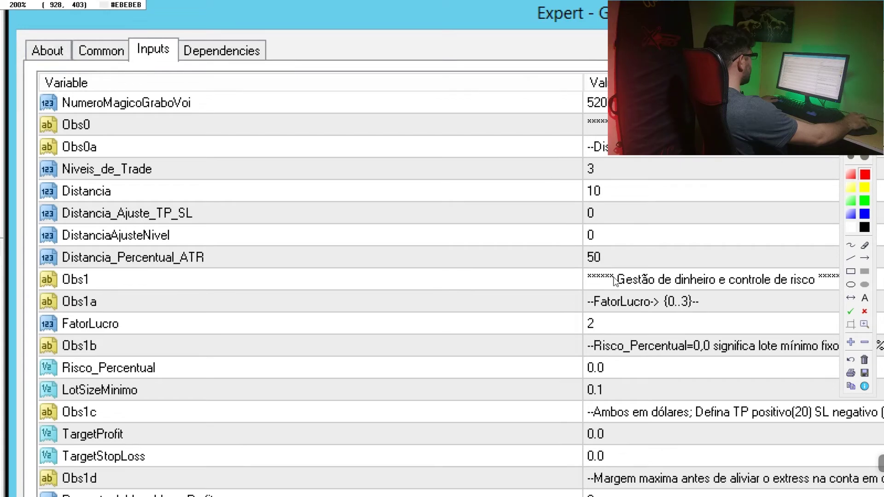
left_click_drag(605, 295, 336, 146)
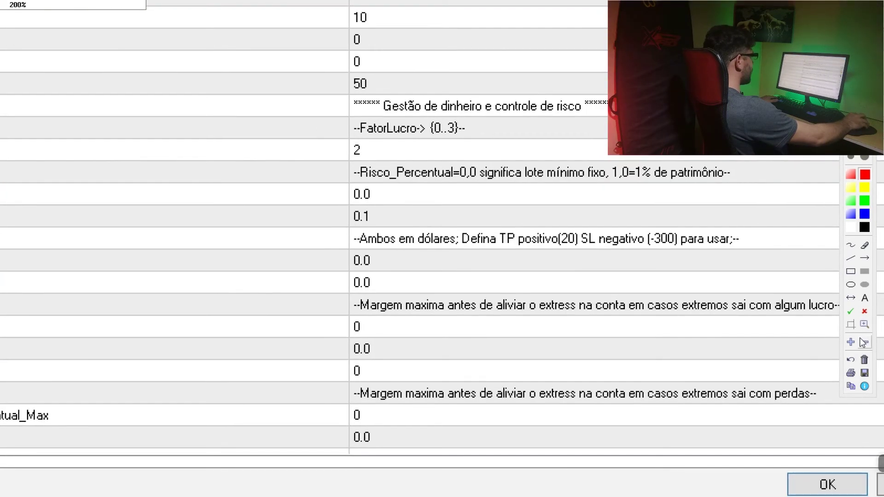
key("Escape")
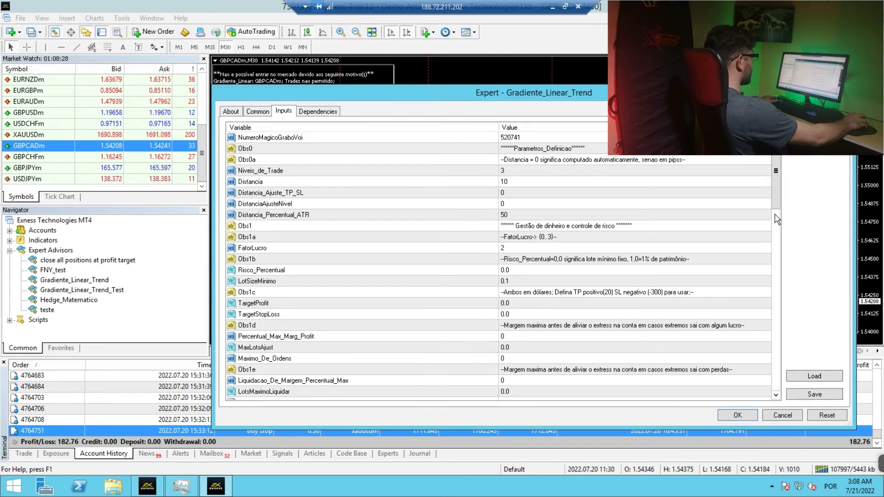
- Find the entry-control filters in the expert's inputs and outline the MinHoraStart to NumeroDeTradesNoTempo rows with a red rectangle
left_click_drag(776, 180, 780, 239)
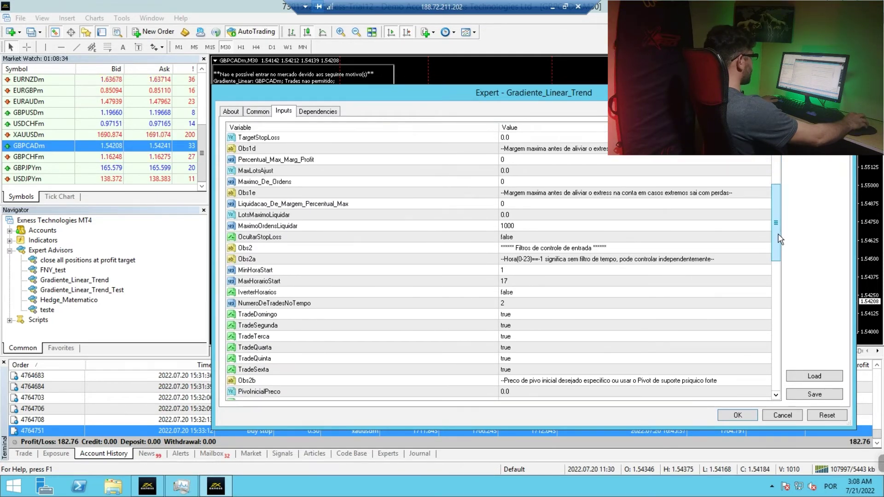
scroll(781, 247, "down", 1)
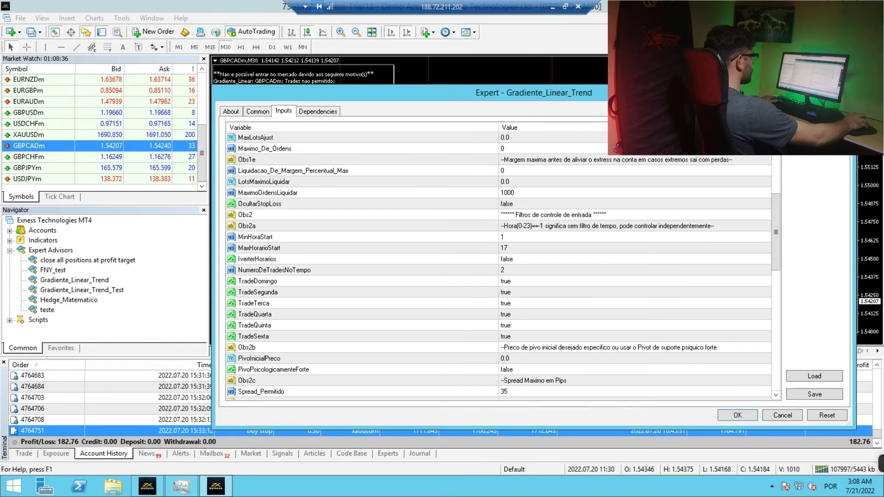
key("ctrl+shift+p")
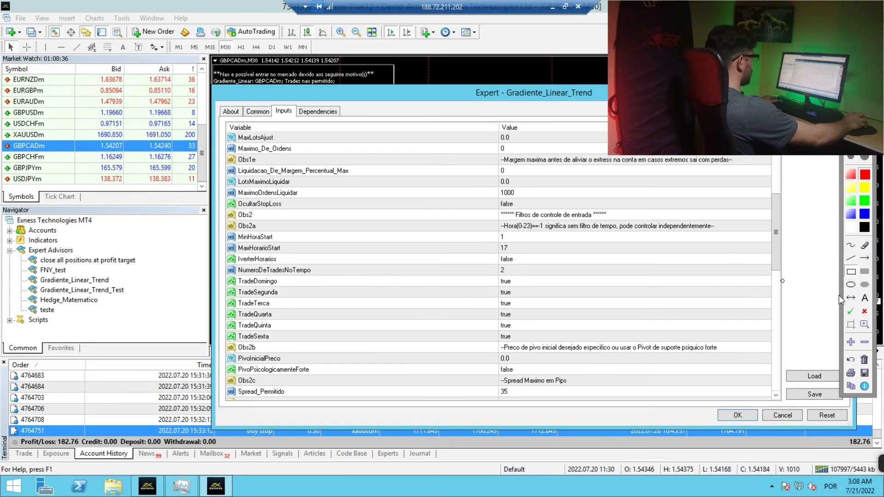
left_click(852, 272)
left_click_drag(224, 228, 544, 278)
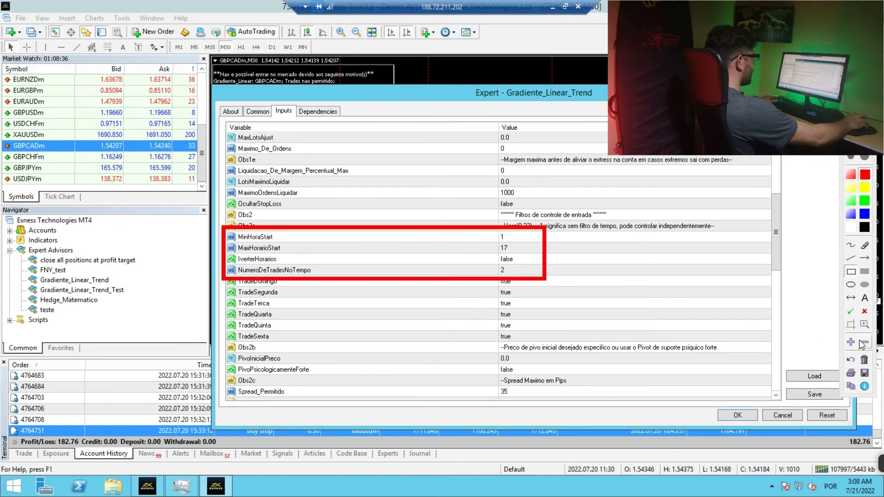
- Examine the outlined trading-hour and trade-count inputs at 200% magnification, and leave the screen annotation
left_click(865, 324)
left_click_drag(447, 345, 566, 353)
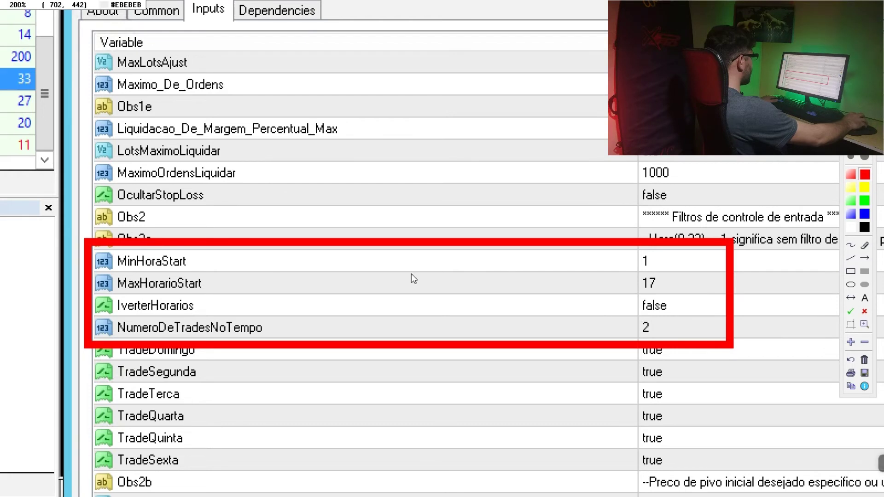
left_click_drag(395, 282, 655, 436)
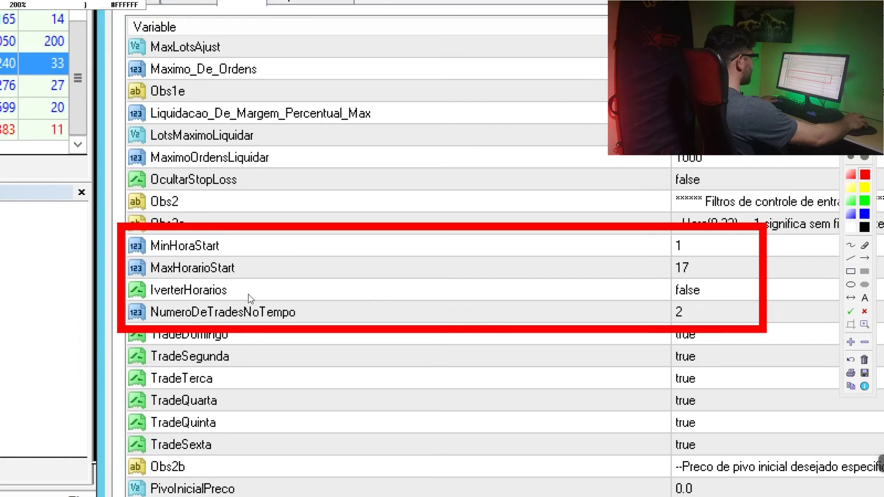
mouse_move(628, 377)
left_mouse_down()
mouse_move(482, 342)
mouse_move(494, 327)
mouse_move(438, 328)
left_mouse_up()
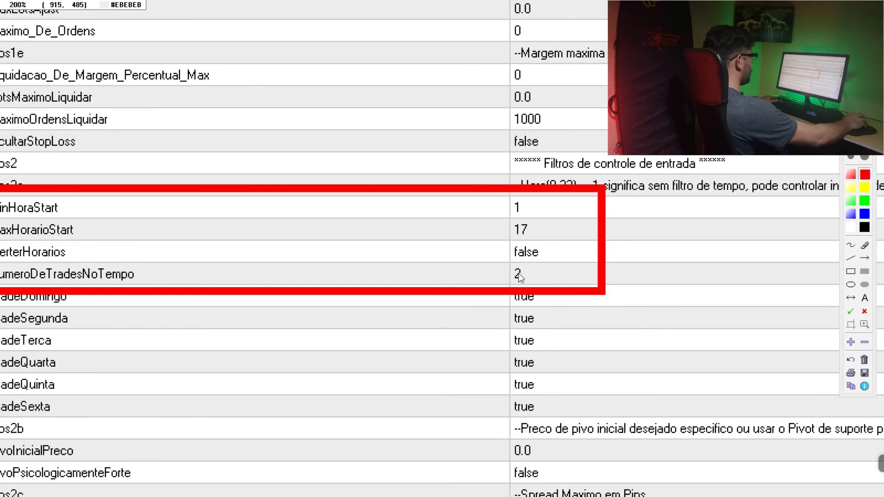
left_click(864, 342)
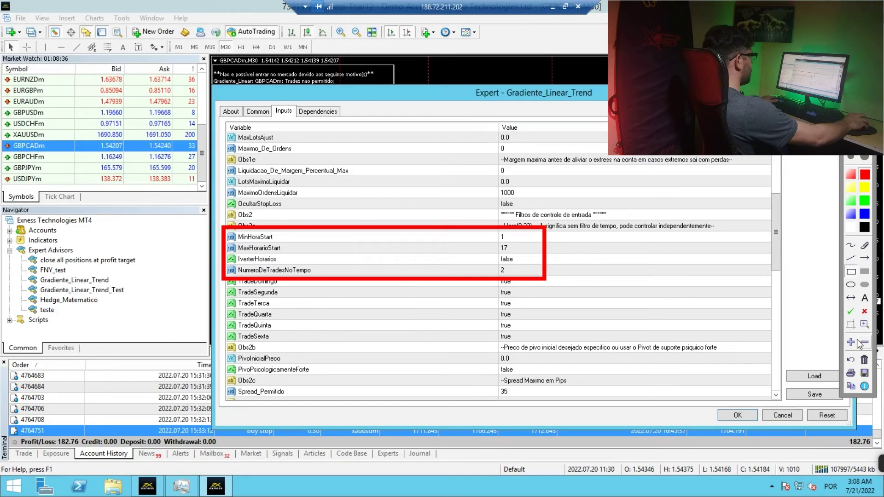
left_click(864, 159)
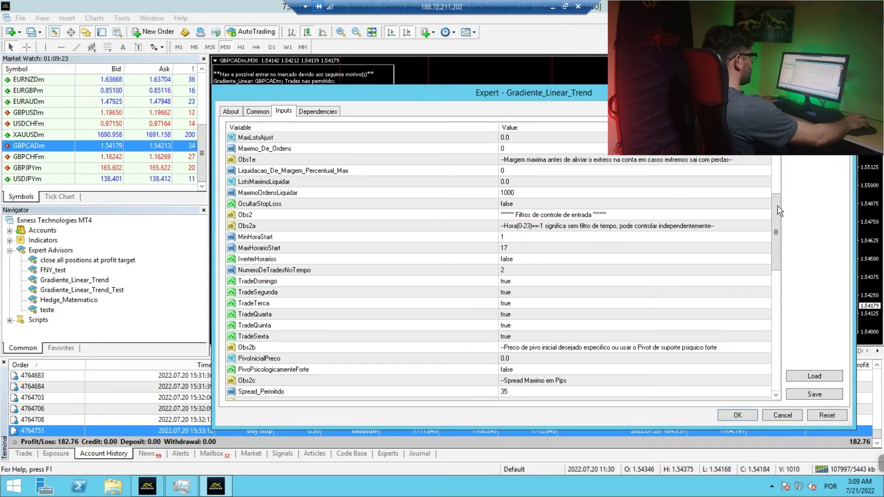
- Examine the news-filter inputs at the end of the expert's input list at 200% magnification
left_click_drag(778, 270, 780, 395)
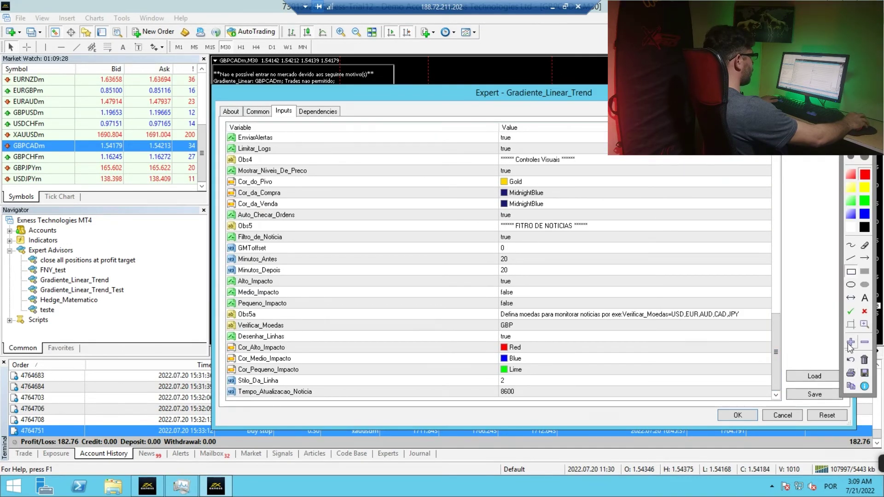
left_click(851, 343)
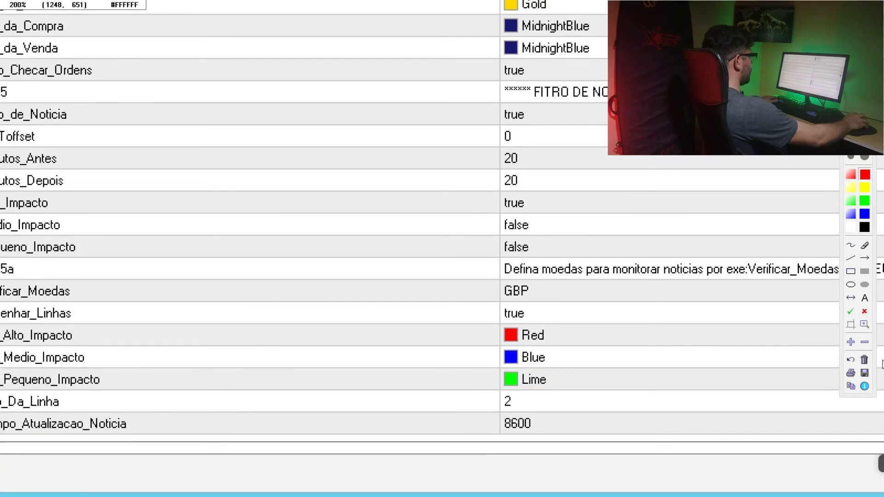
left_click(863, 344)
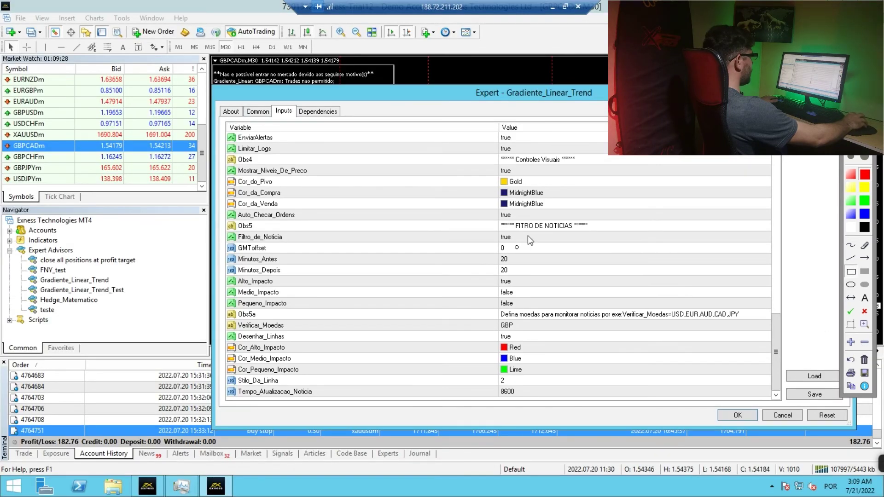
- Mark the GMToffset value with a red rectangle, and close the annotation and the expert's properties without changes
left_click_drag(521, 238, 498, 257)
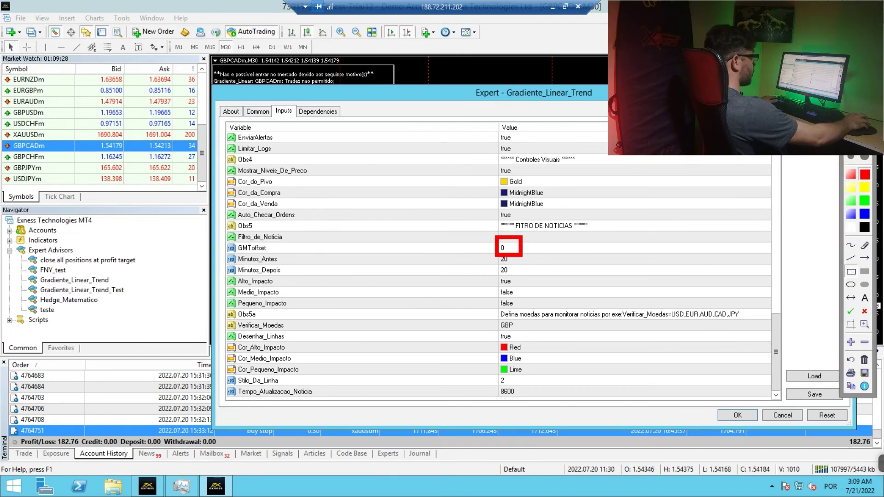
key("Escape")
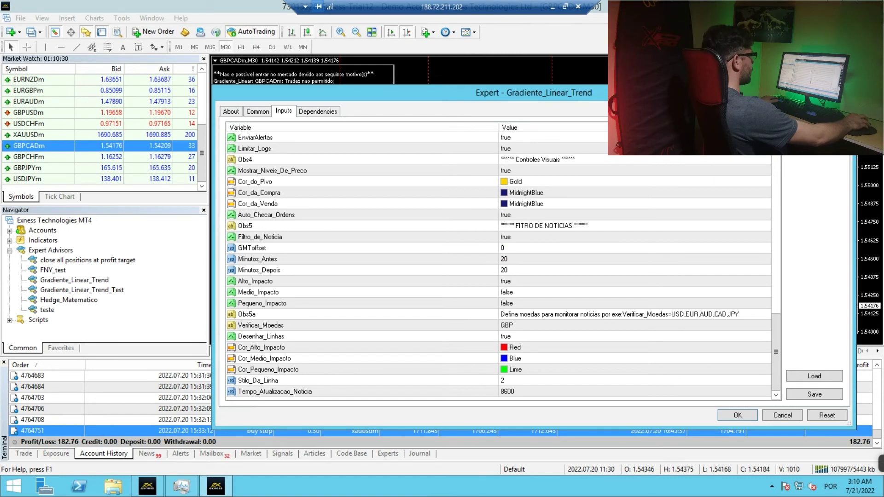
key("Escape")
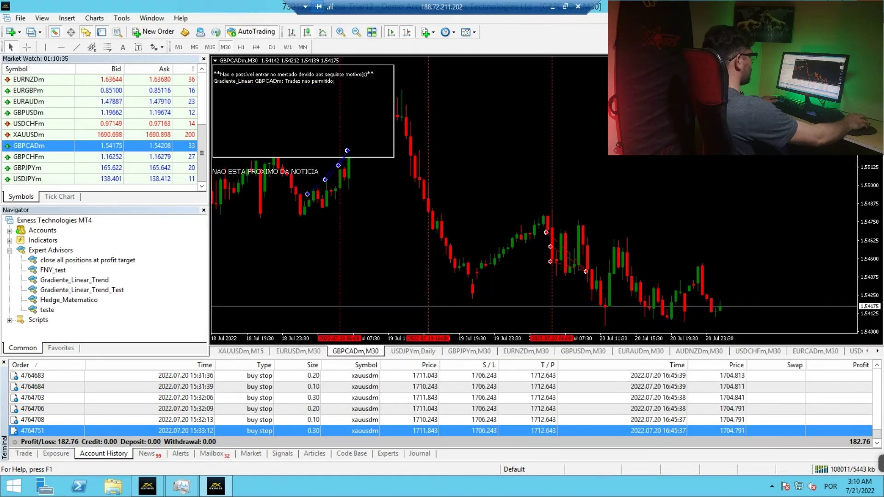
- Examine the vertical news lines and the nearby trades on the GBPCADm M30 chart at 200% magnification
key("Scroll_Lock")
left_click(851, 343)
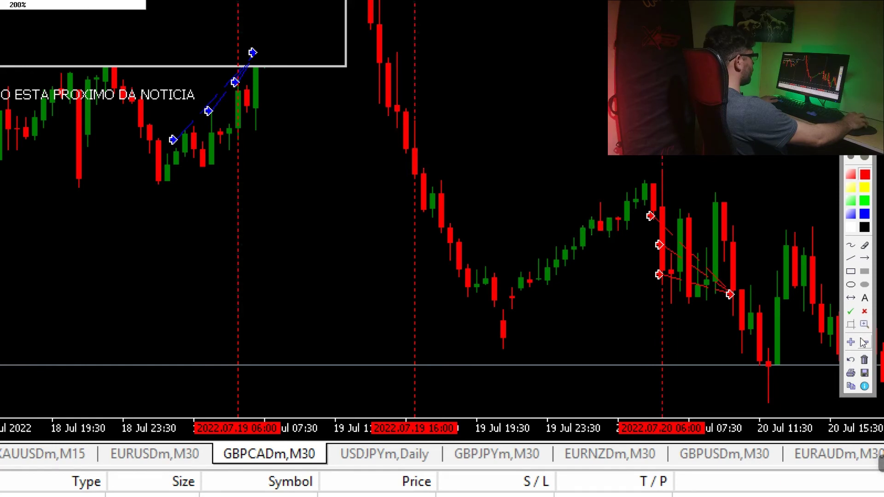
left_click(855, 311)
left_click(864, 311)
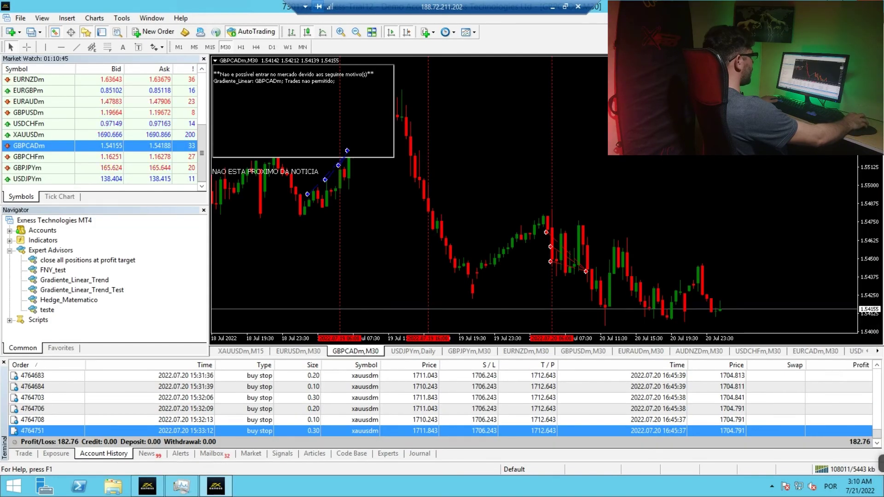
- Leave the remote desktop, switch to Chrome, open the Investing.com economic calendar and look through today's events by currency and importance
left_click(552, 8)
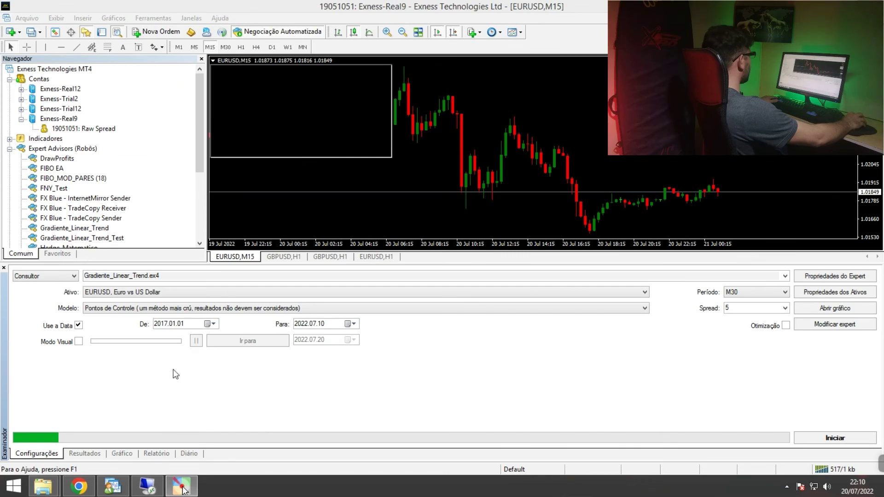
left_click(79, 487)
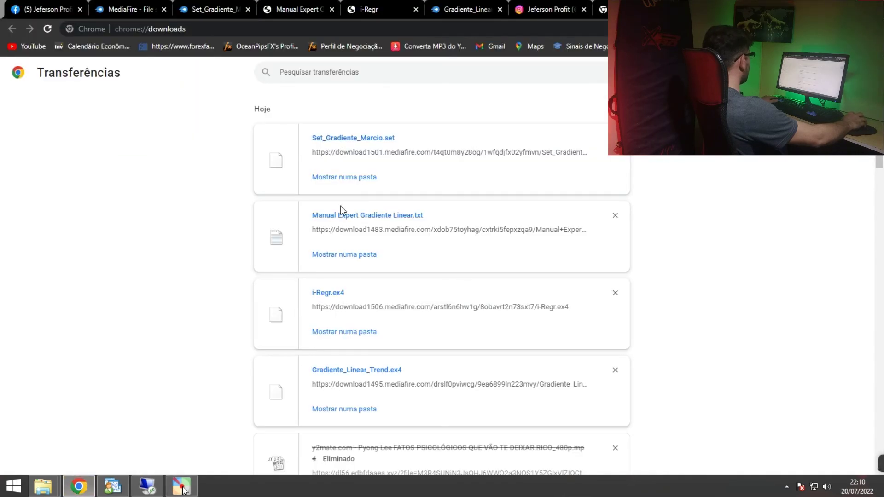
left_click(100, 50)
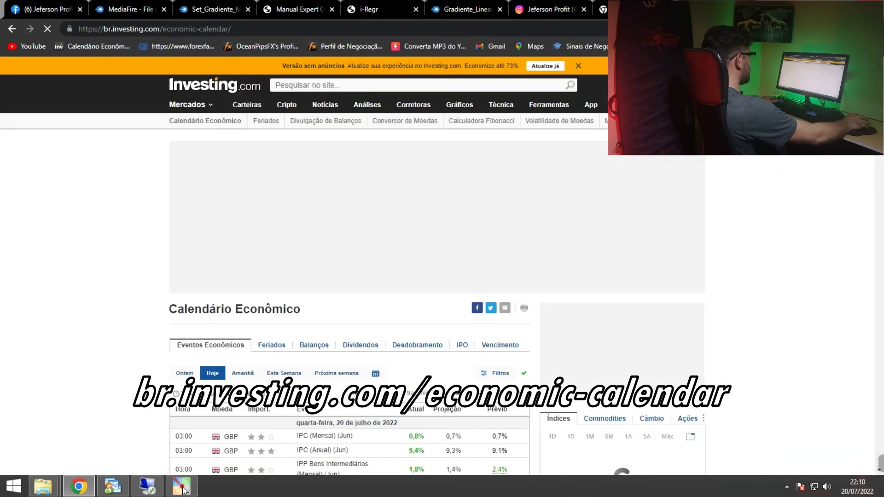
scroll(663, 182, "down", 8)
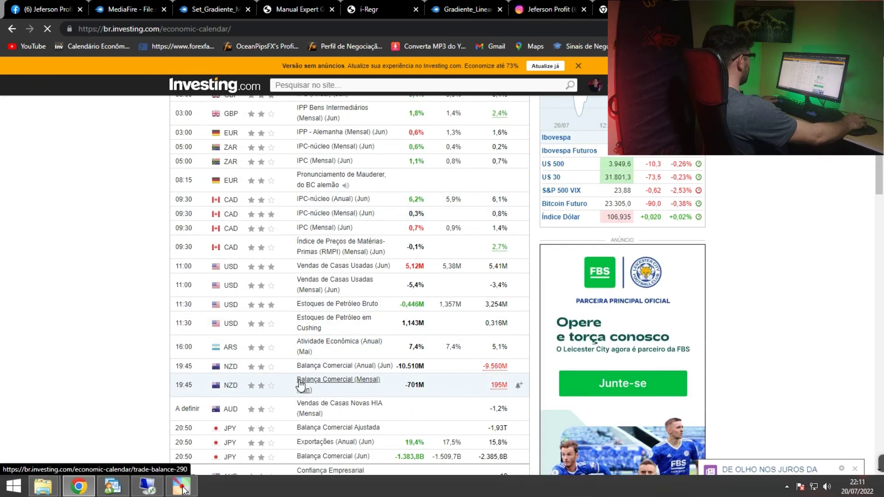
scroll(302, 384, "down", 3)
scroll(276, 381, "up", 3)
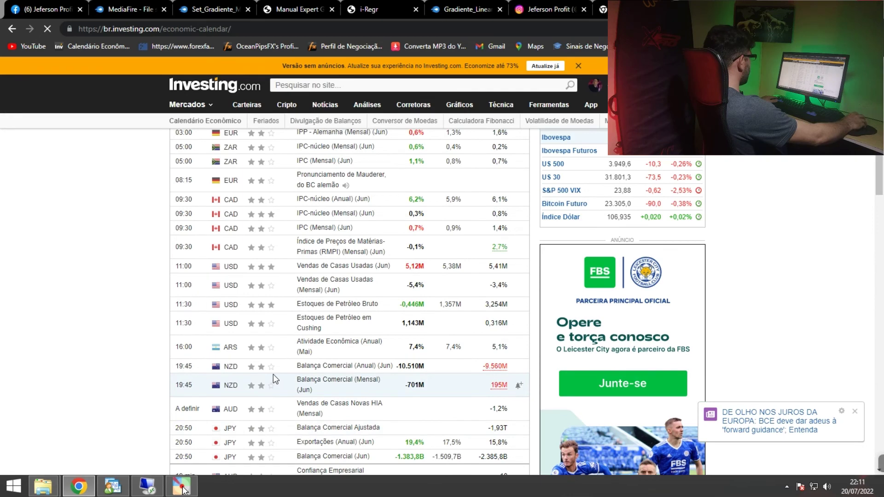